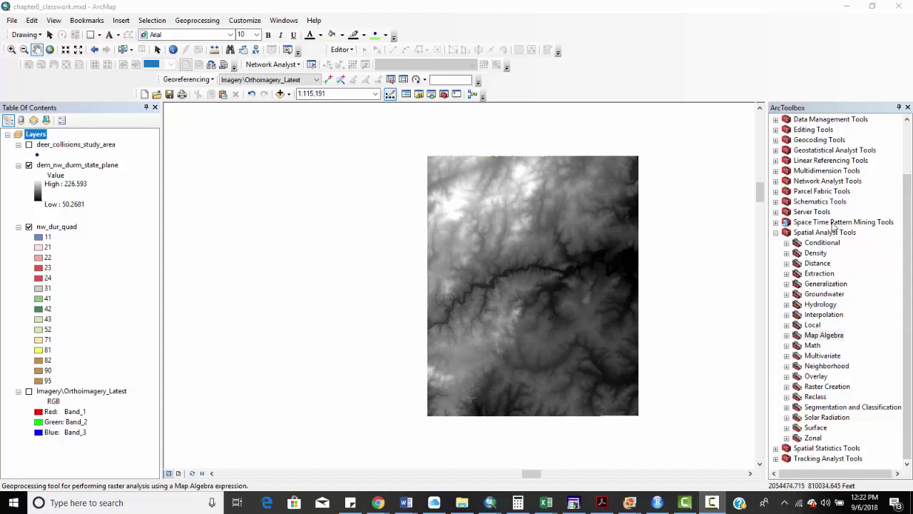
Try to launch the Raster Calculator from the Map Algebra toolset of the Spatial Analyst Tools.
click(789, 335)
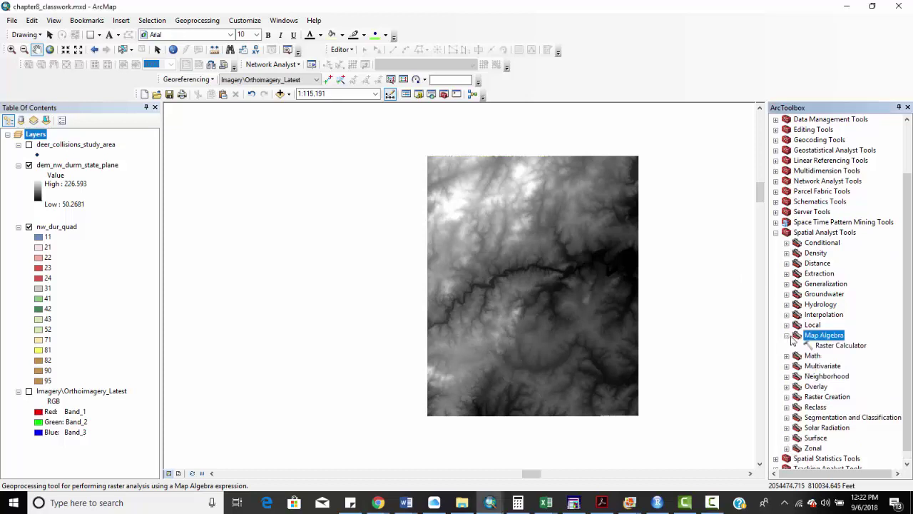
double_click(829, 346)
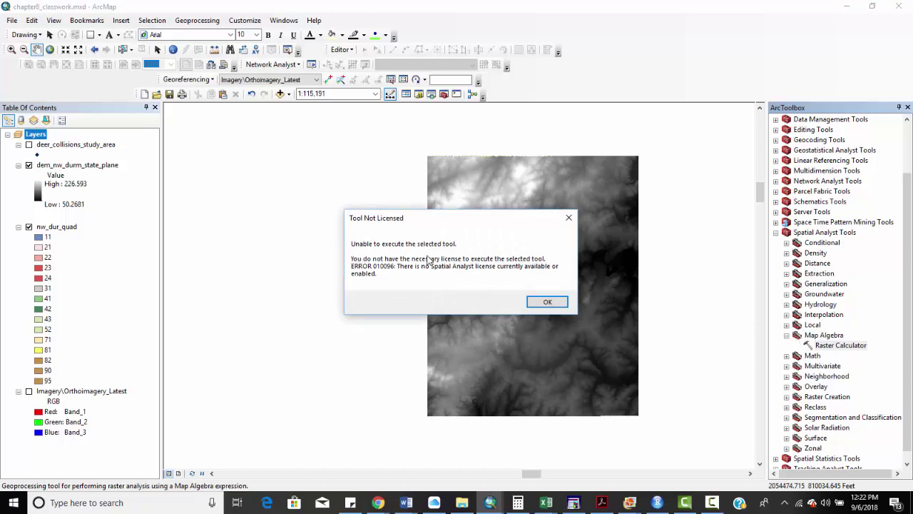
click(547, 301)
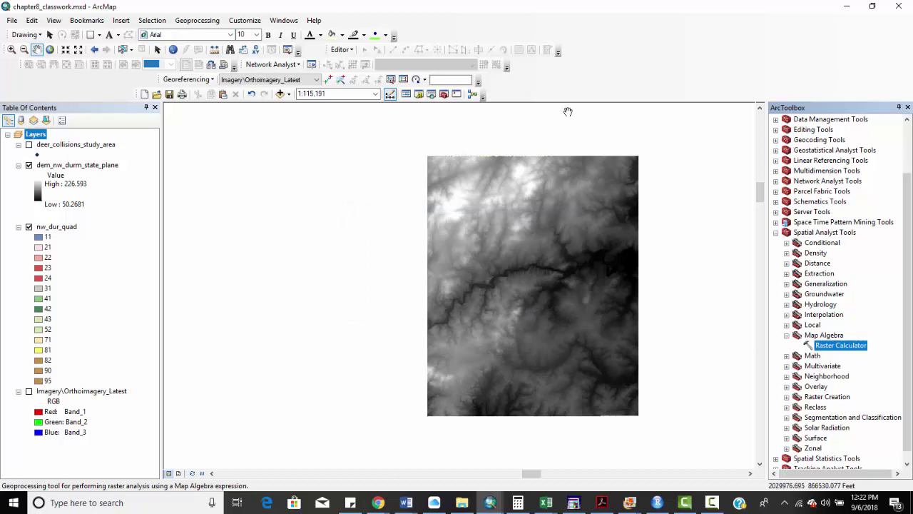
Enable the Spatial Analyst extension.
click(250, 22)
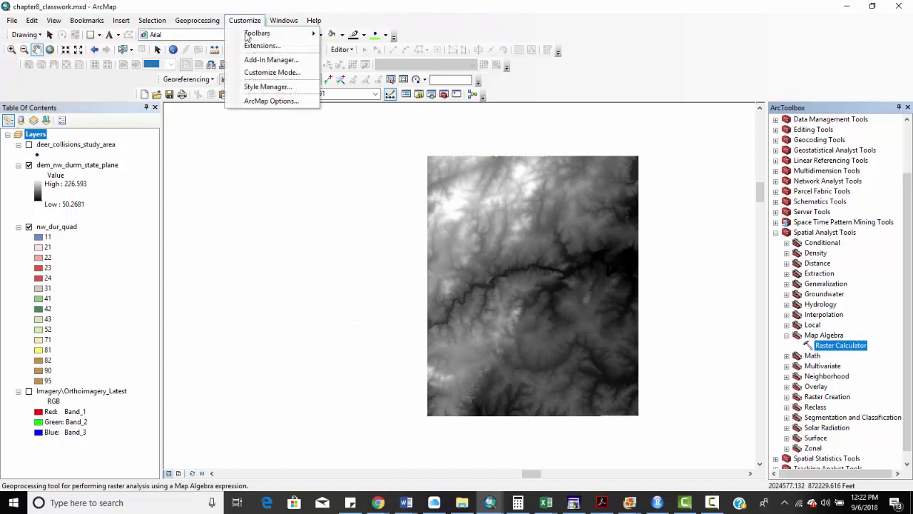
click(251, 45)
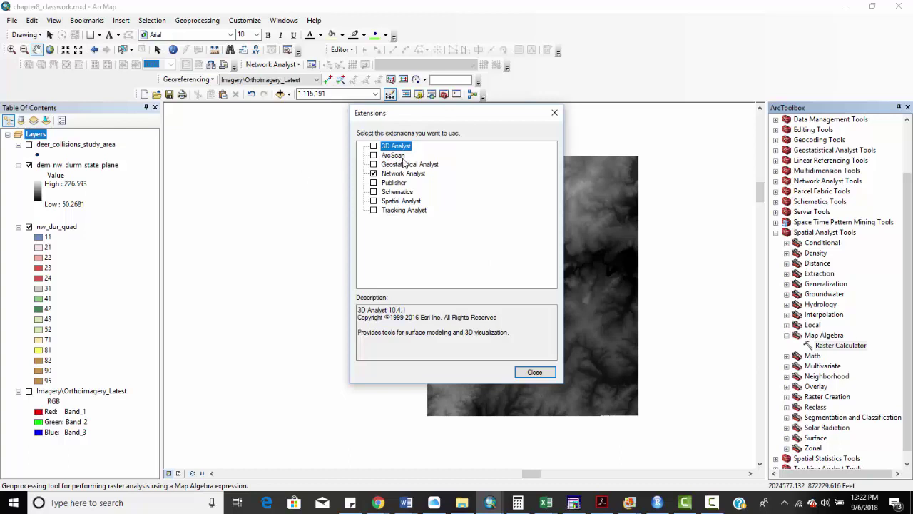
click(373, 202)
click(532, 372)
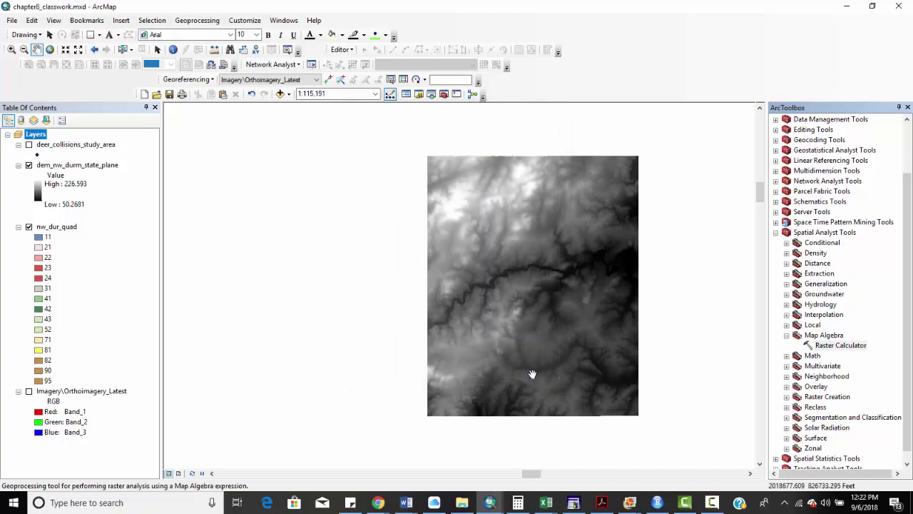
Open the Raster Calculator to look at its expression builder and close it without running a calculation.
double_click(839, 345)
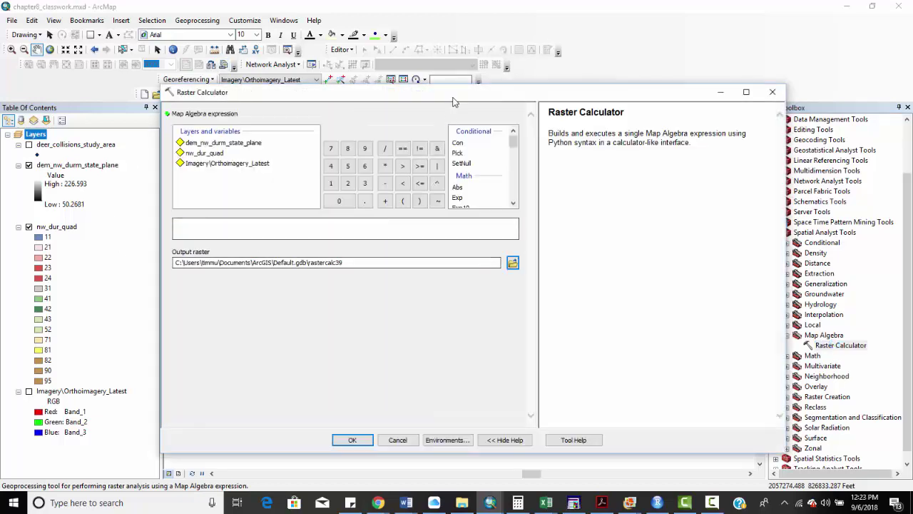
drag(461, 93, 483, 88)
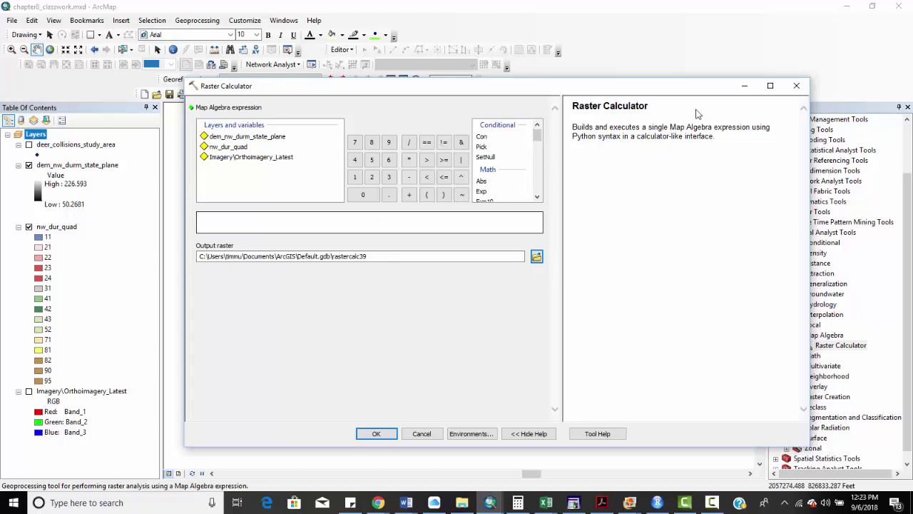
click(796, 85)
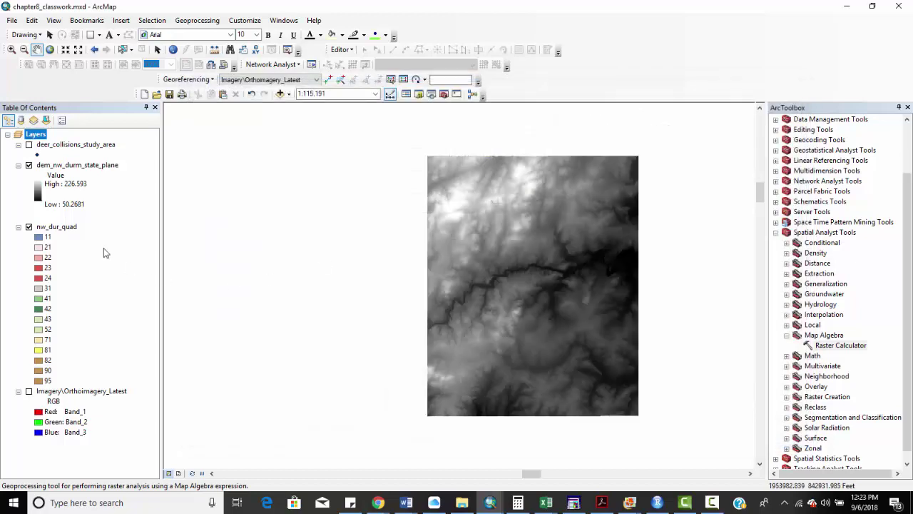
Enlarge the view of the full raster and toggle dem_nw_durm_state_plane to compare it with the nw_dur_quad land cover.
click(11, 49)
drag(414, 142, 661, 429)
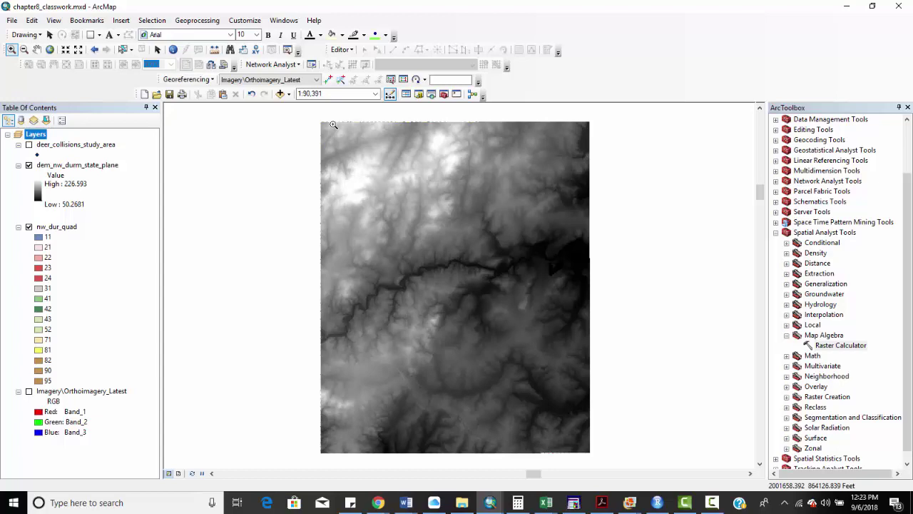
click(28, 164)
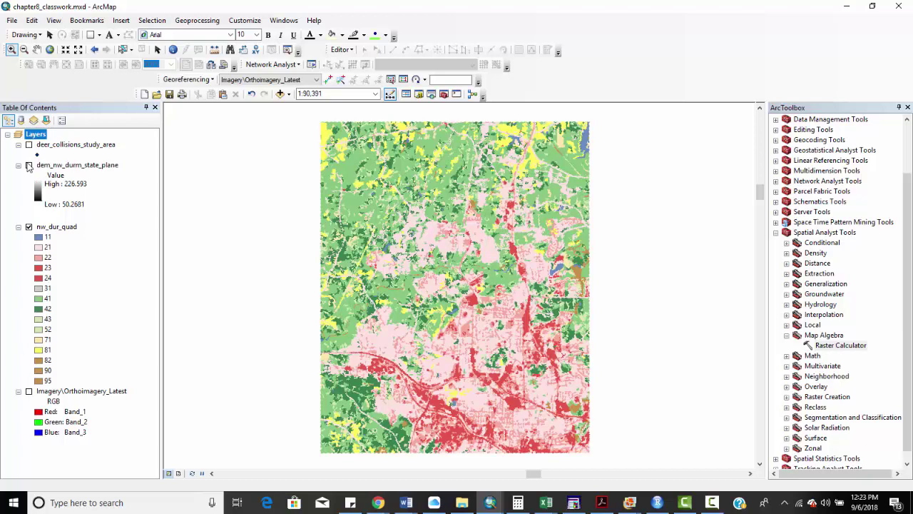
click(29, 165)
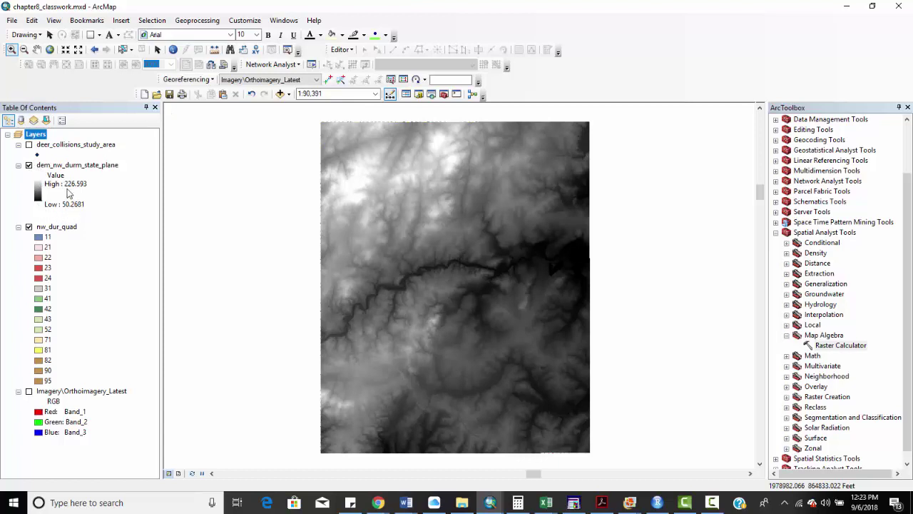
Hide dem_nw_durm_state_plane and examine the individual nw_dur_quad land-cover cells up close.
click(29, 166)
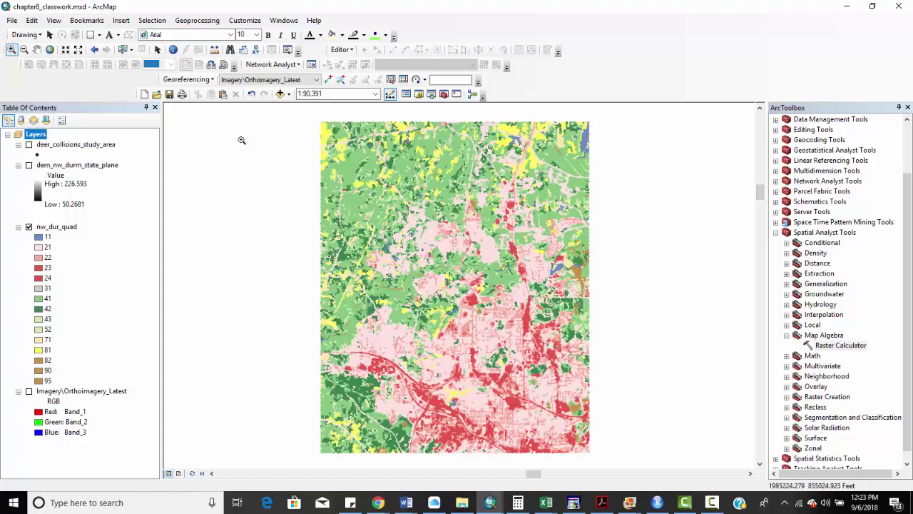
drag(348, 260, 433, 349)
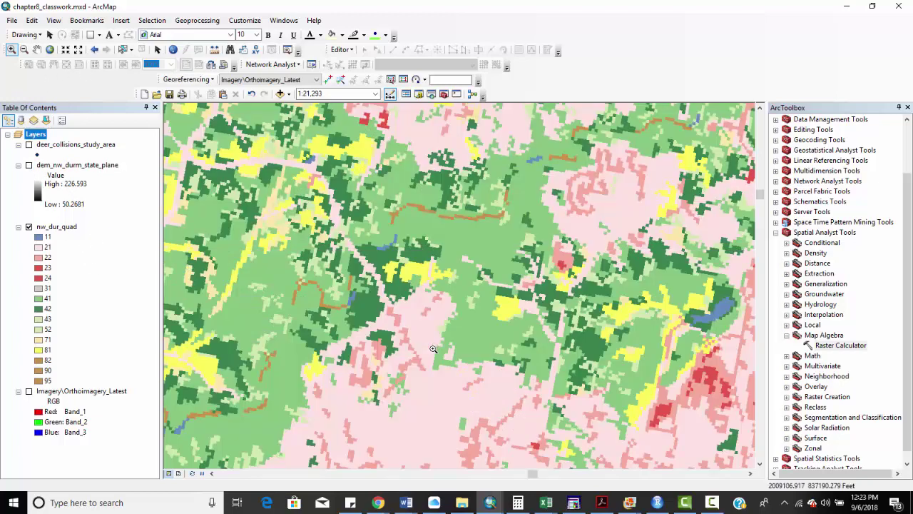
drag(340, 279, 451, 367)
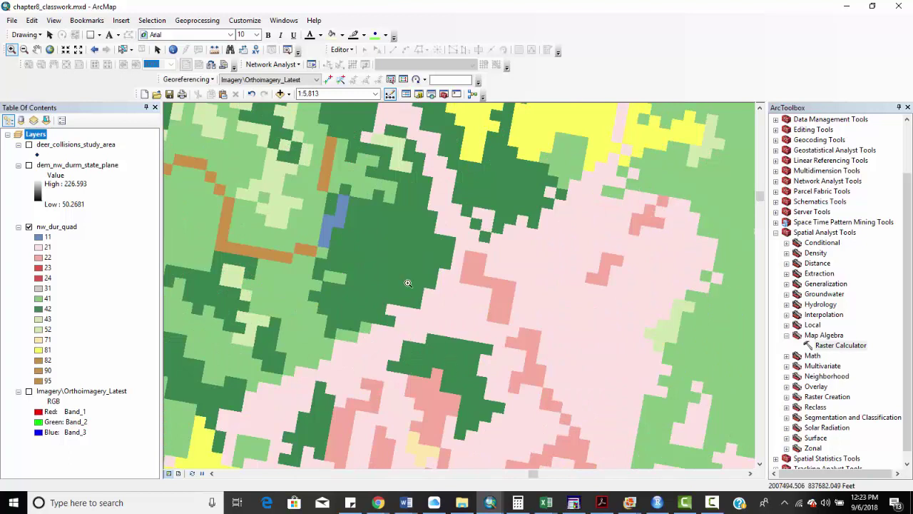
Check the DEM at close range, then view the same area and its surroundings with only Imagery\Orthoimagery_Latest displayed.
click(28, 165)
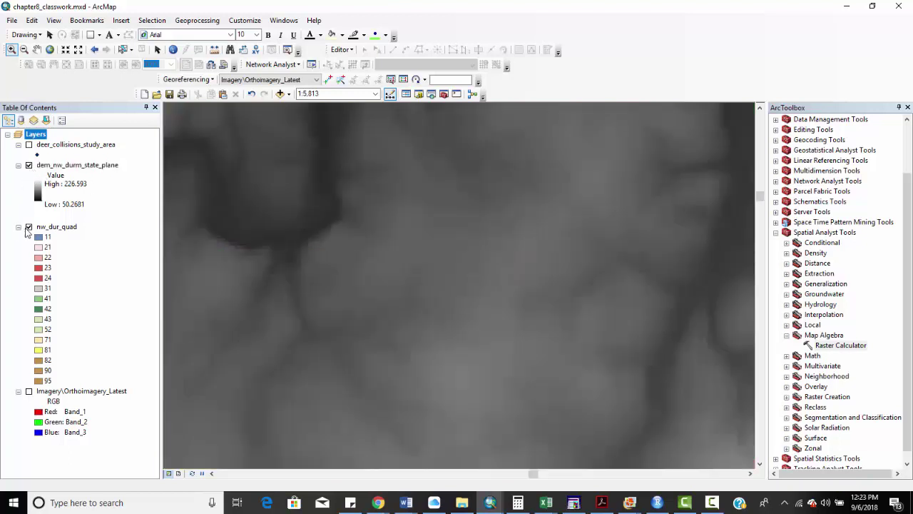
click(29, 227)
click(28, 165)
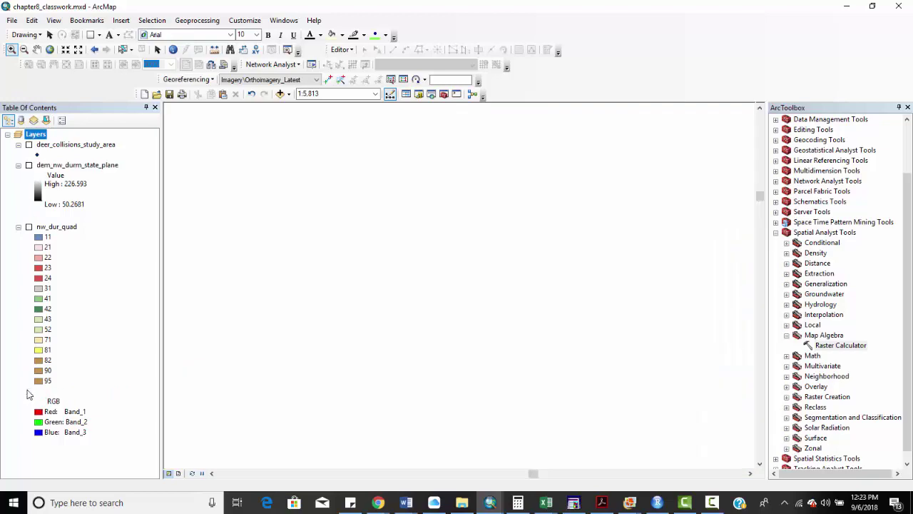
click(28, 391)
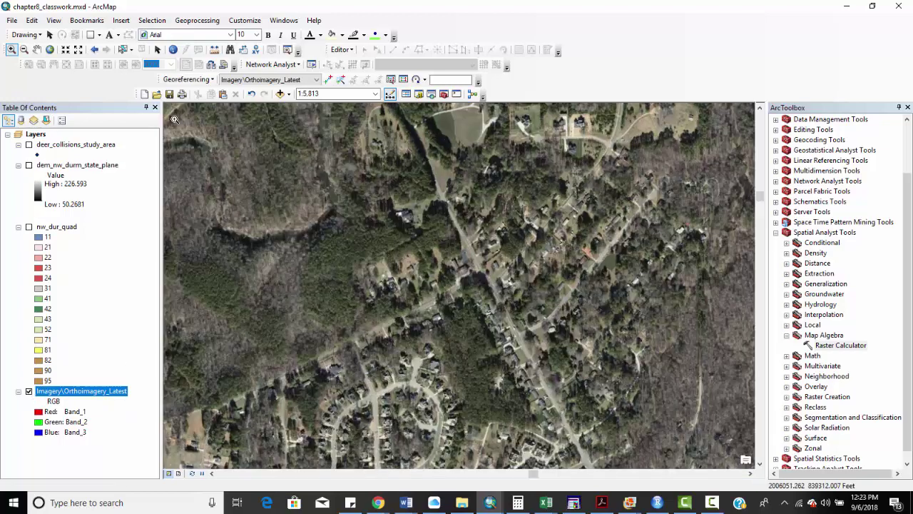
click(23, 49)
drag(358, 183, 571, 372)
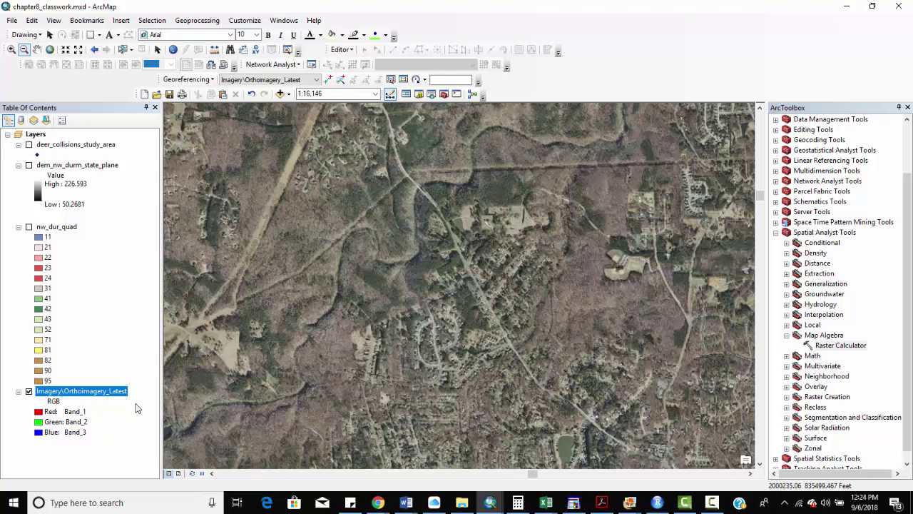
Hide the orthoimagery, display nw_dur_quad and dem_nw_durm_state_plane again, and zoom to the DEM layer's extent.
click(29, 391)
click(29, 226)
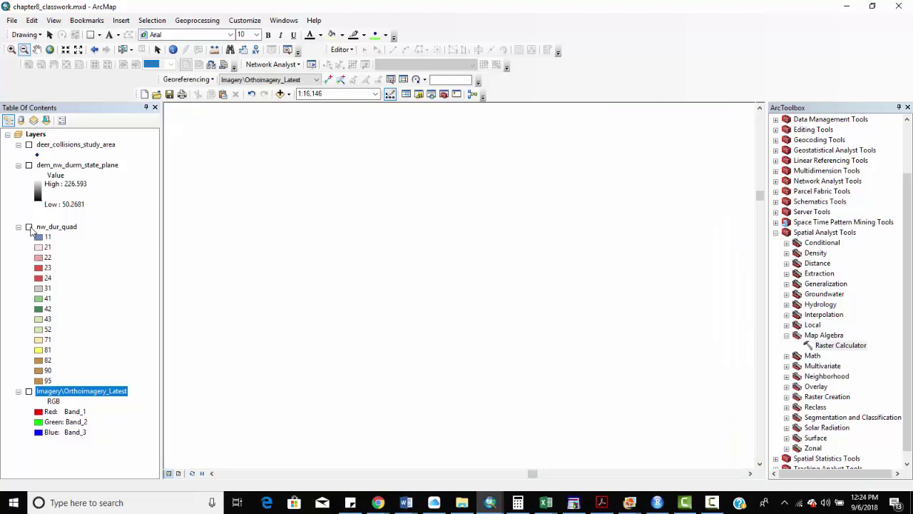
click(28, 164)
right_click(75, 166)
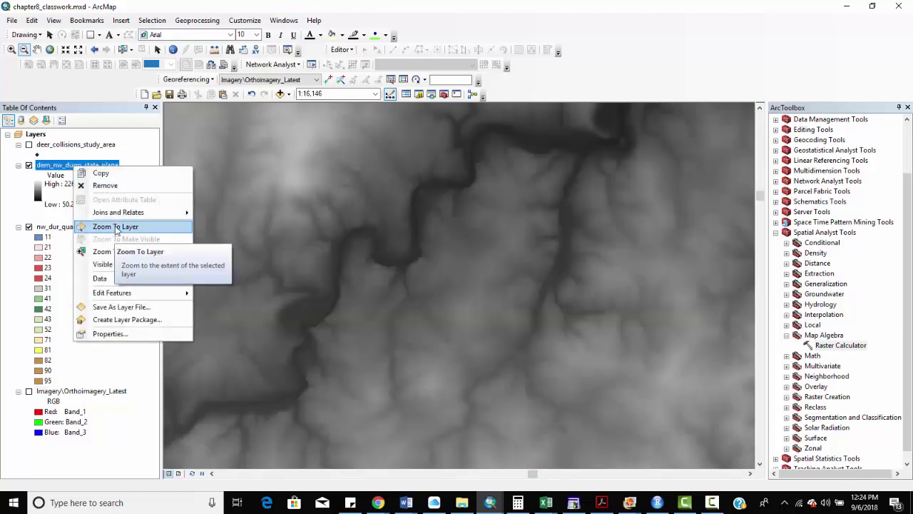
click(116, 227)
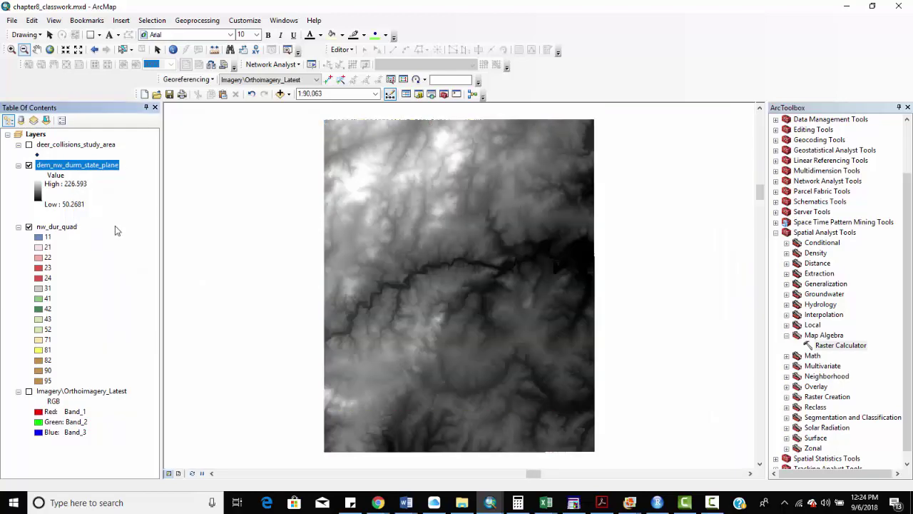
Build the Raster Calculator expression "dem_nw_durm_state_plane" * 3.28 to convert the DEM elevations to feet.
click(852, 348)
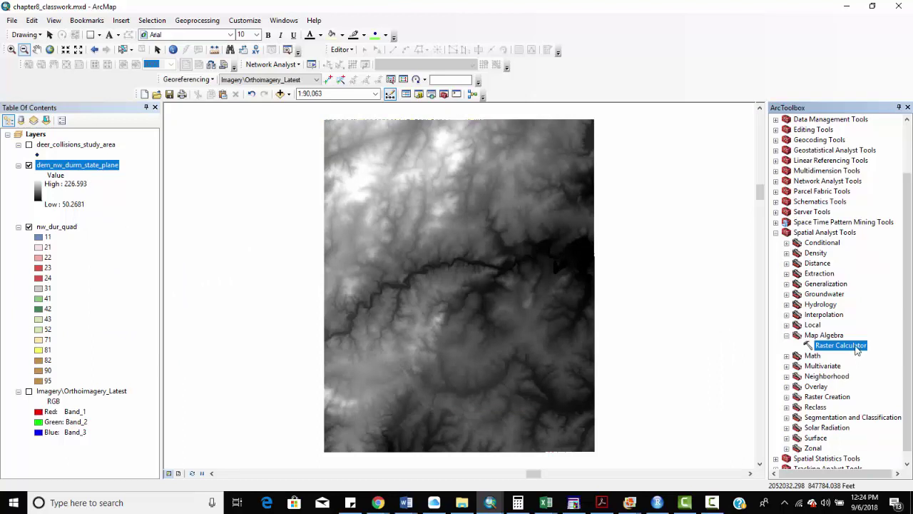
double_click(854, 346)
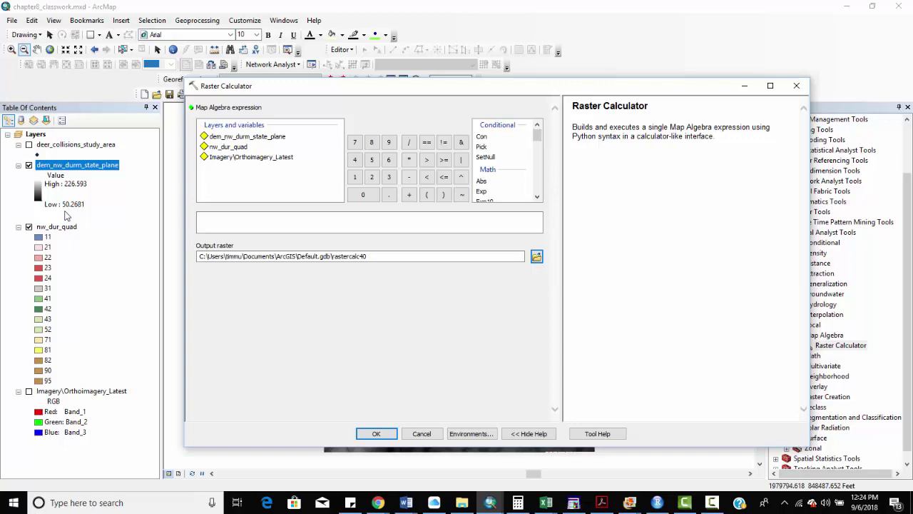
double_click(252, 143)
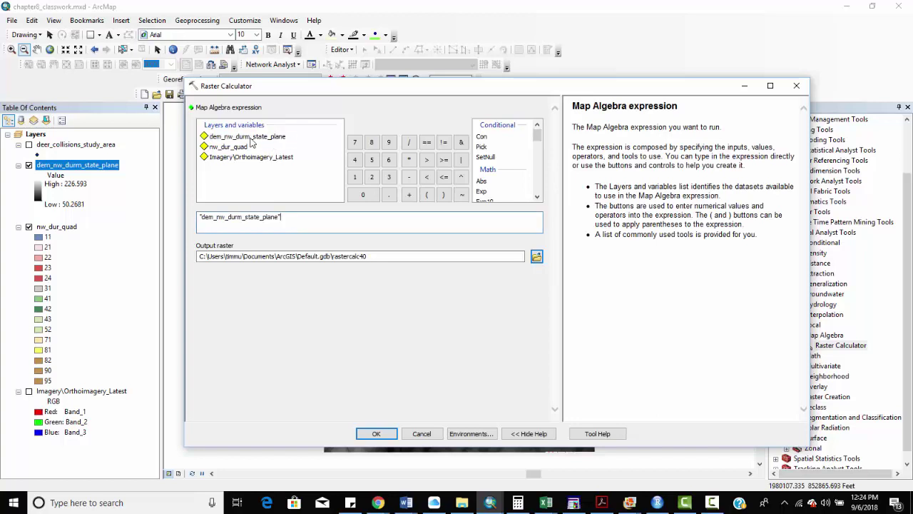
click(409, 160)
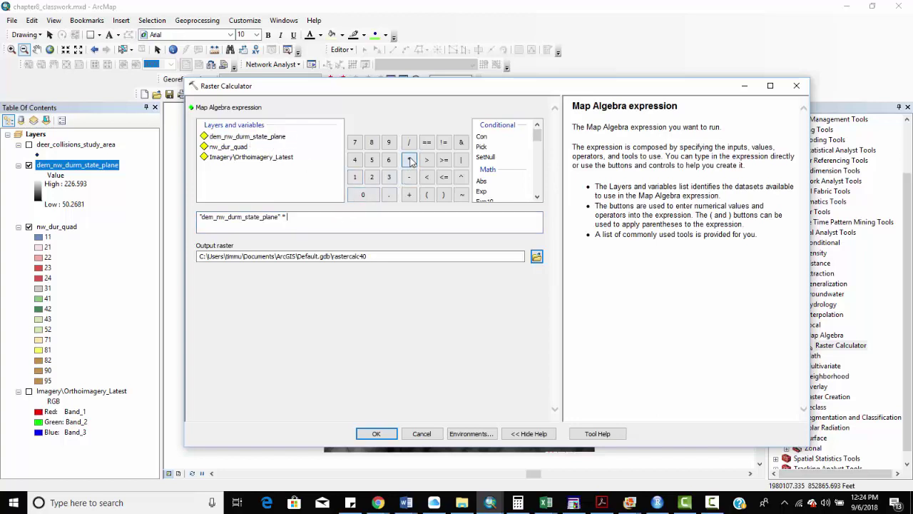
click(389, 177)
click(388, 195)
click(371, 177)
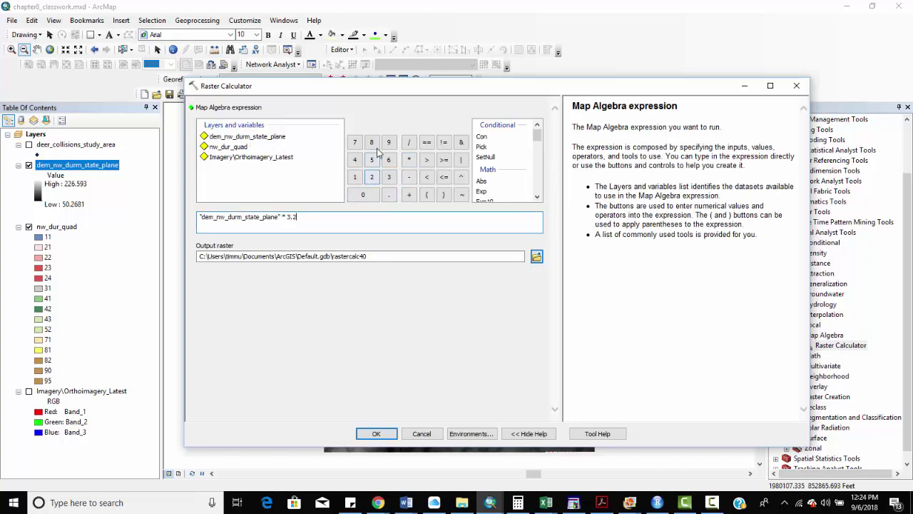
click(372, 142)
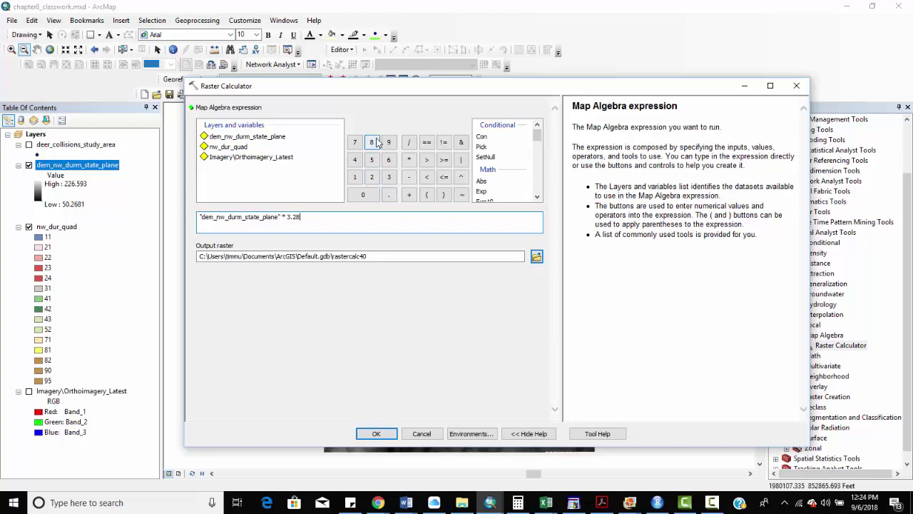
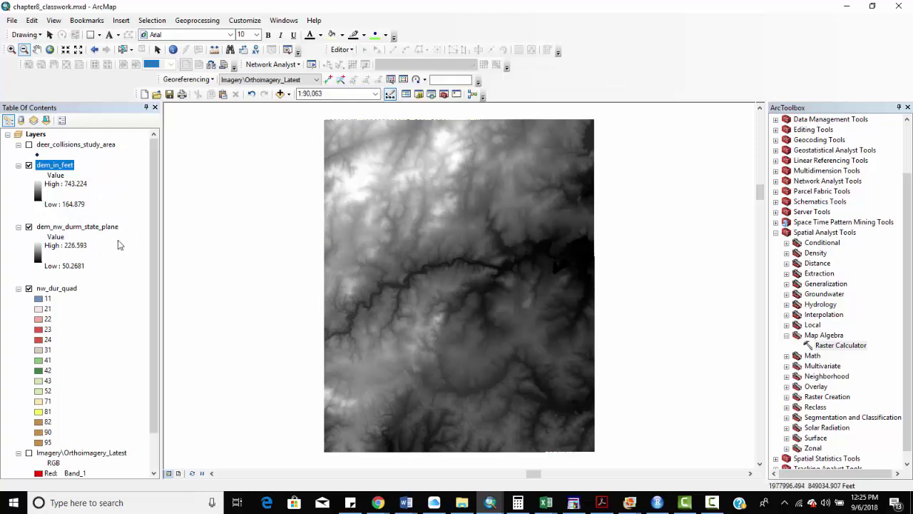
Hide dem_nw_durm_state_plane and review the source properties of the dem_in_feet layer.
click(29, 227)
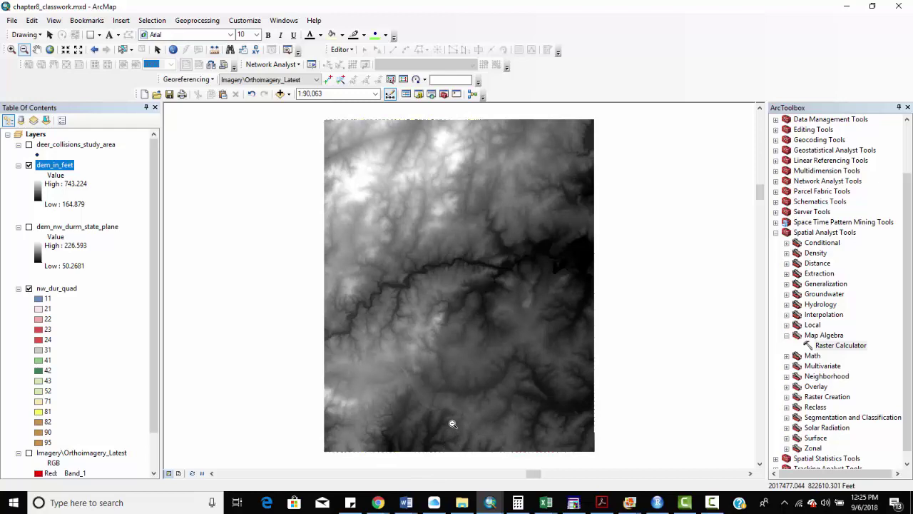
double_click(72, 167)
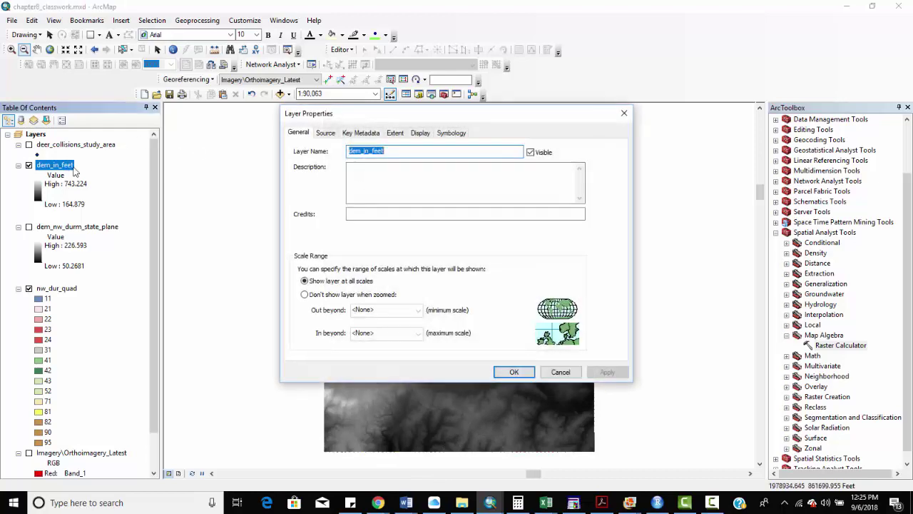
click(326, 134)
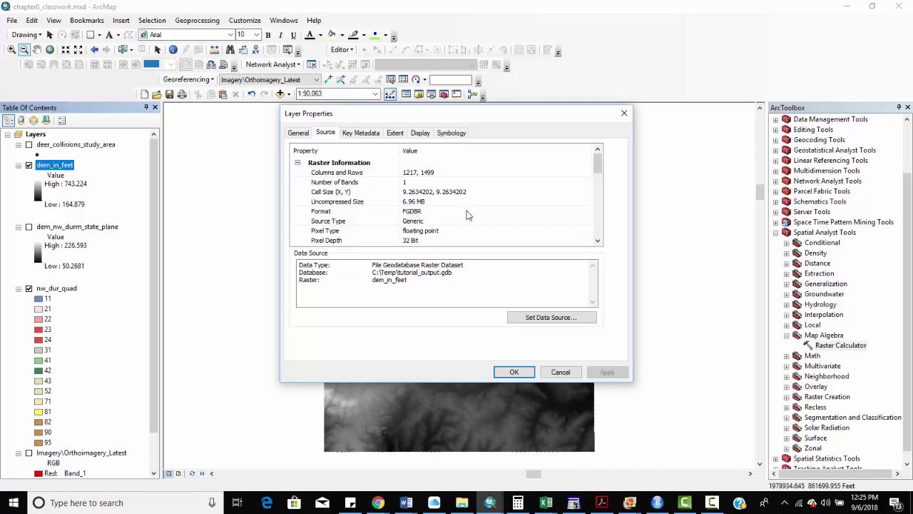
drag(599, 173, 600, 190)
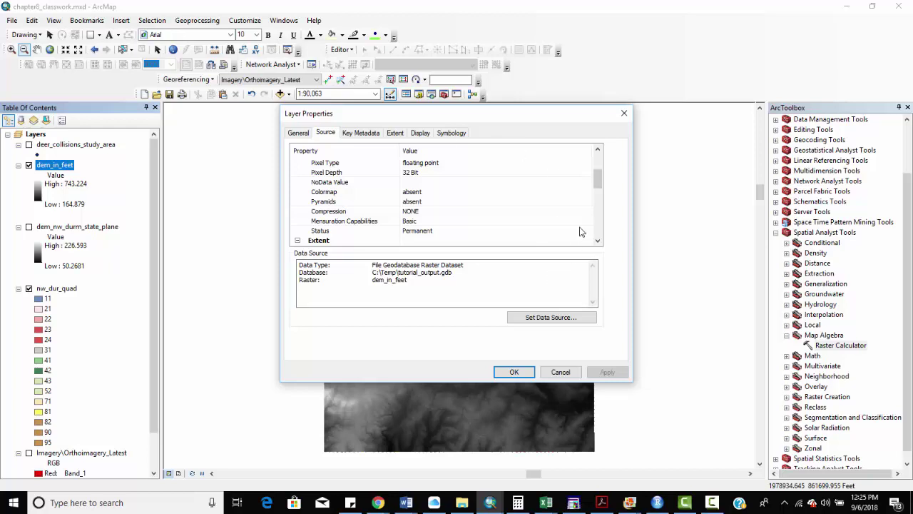
drag(599, 181, 604, 161)
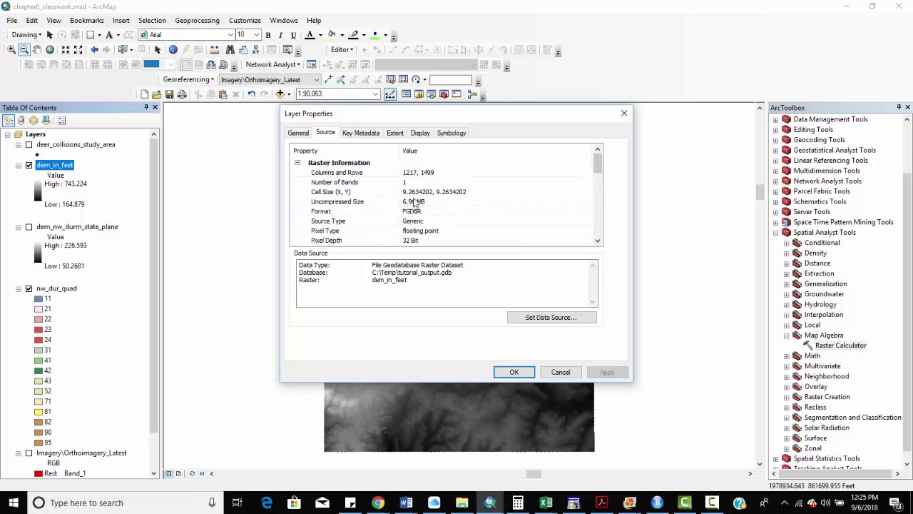
drag(599, 170, 603, 227)
click(514, 373)
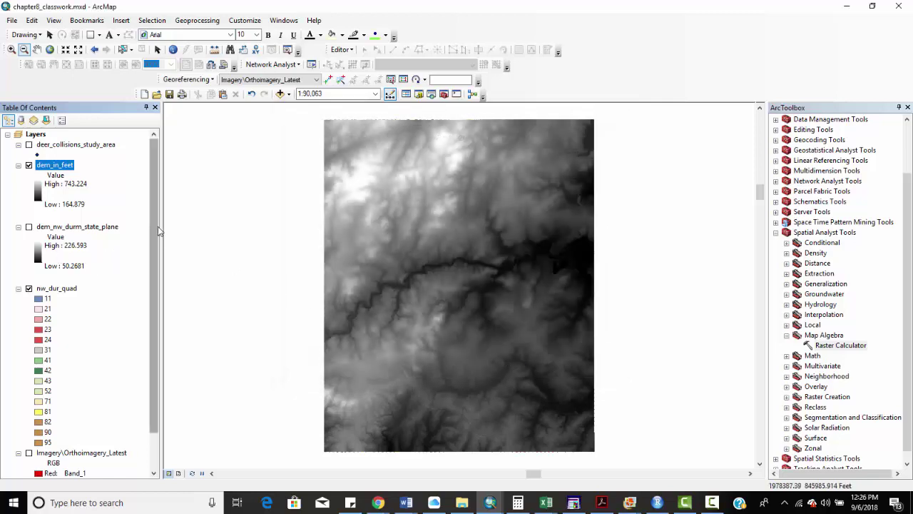
Hide the dem_in_feet layer so that the nw_dur_quad land cover layer is displayed.
drag(157, 226, 159, 267)
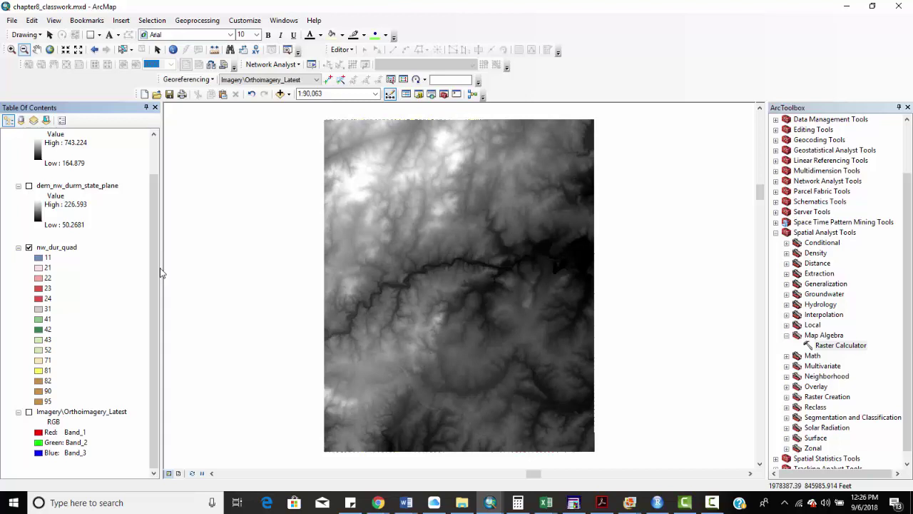
drag(160, 267, 159, 226)
click(54, 164)
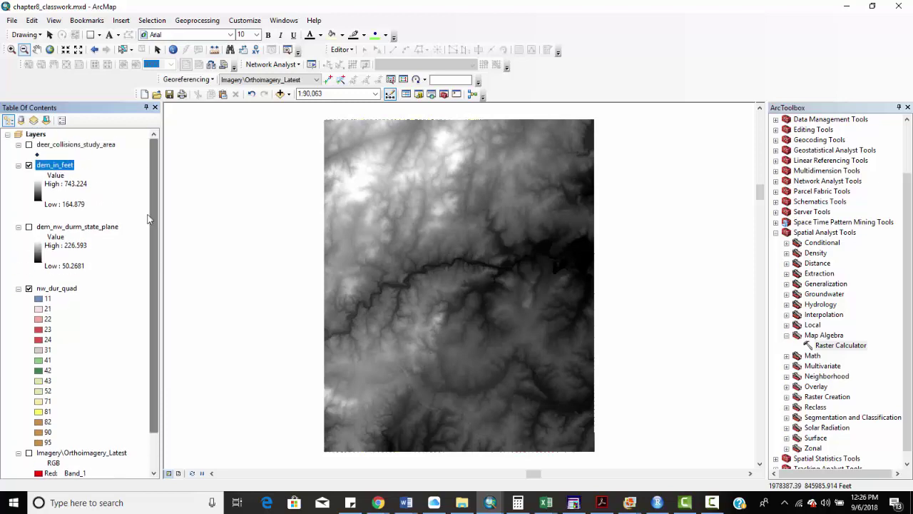
click(29, 165)
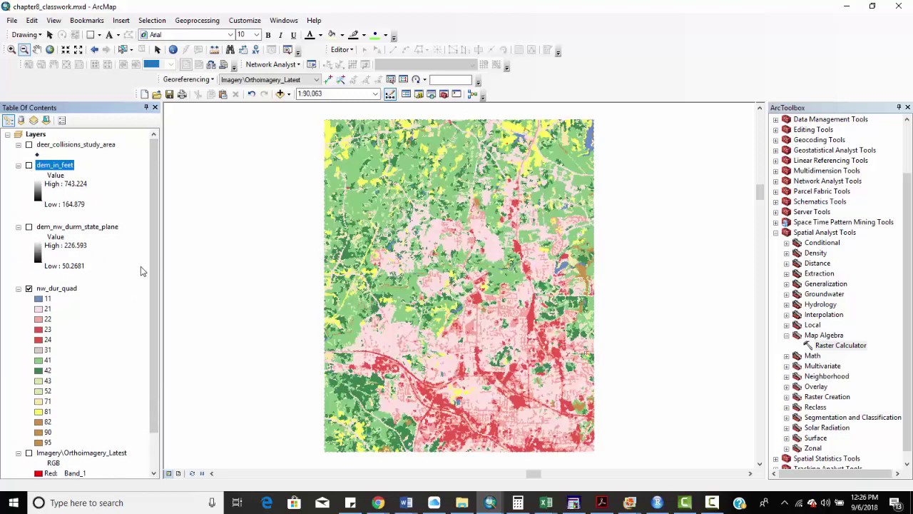
drag(158, 279, 160, 314)
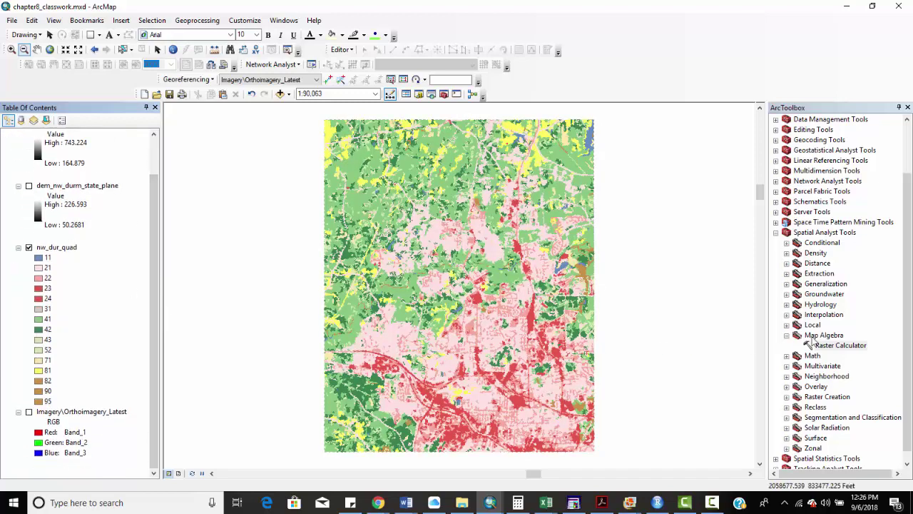
double_click(835, 345)
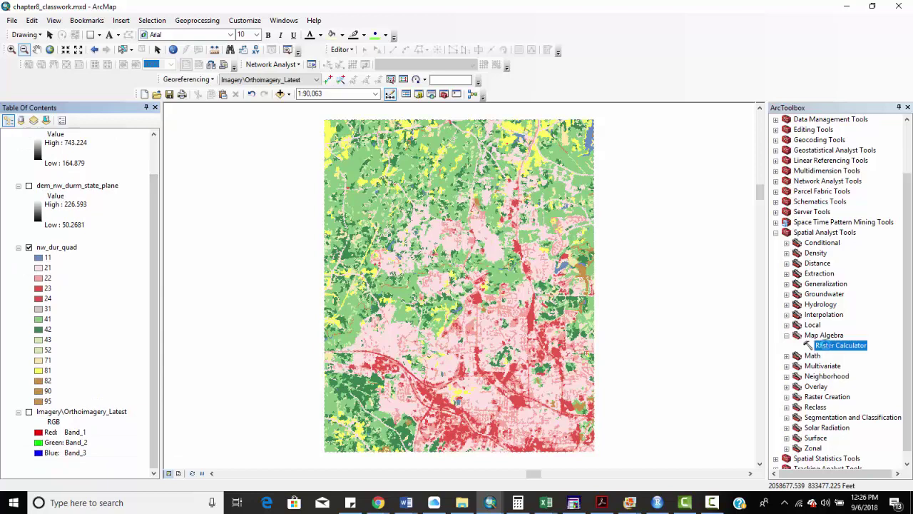
drag(409, 88, 439, 93)
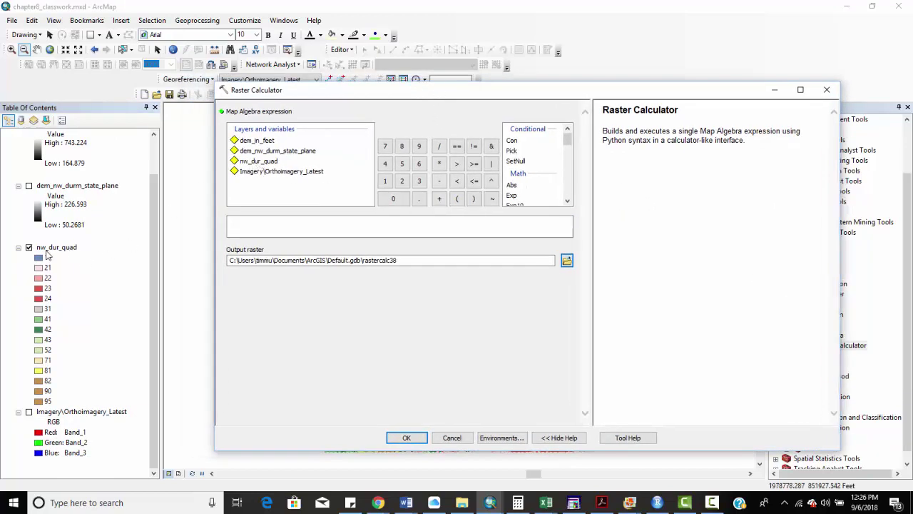
click(452, 437)
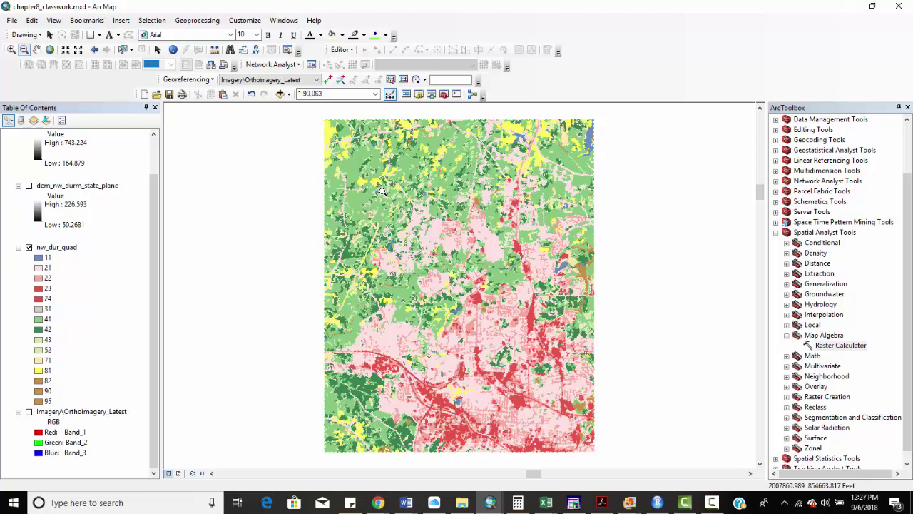
Build the Raster Calculator expression "nw_dur_quad" == 24 to isolate land cover category 24.
click(843, 345)
double_click(843, 346)
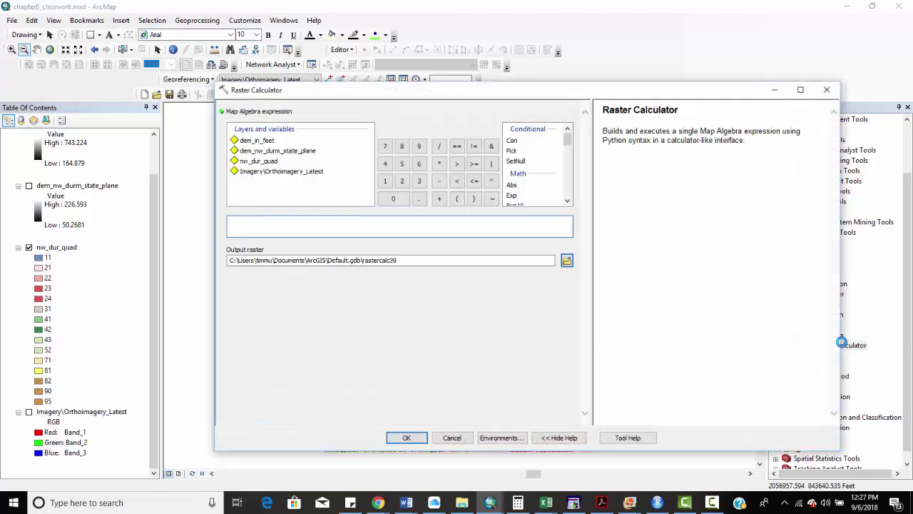
double_click(260, 161)
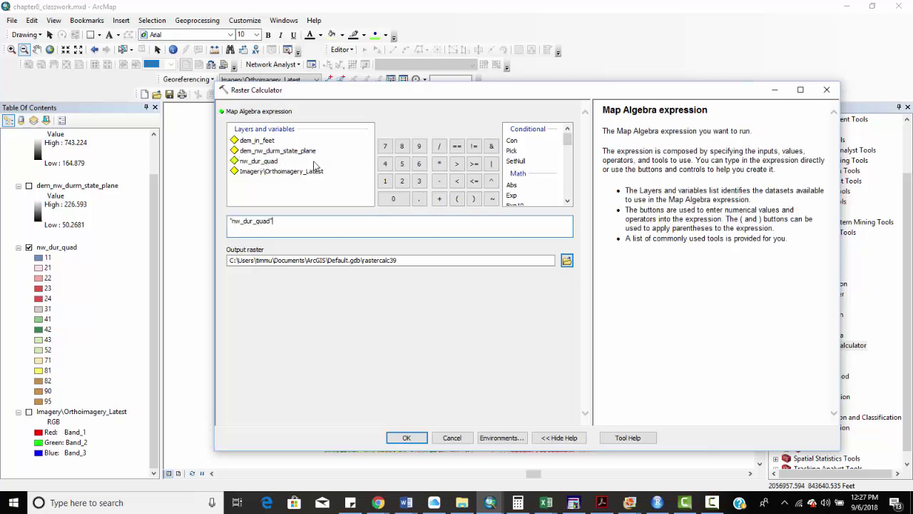
click(457, 146)
click(401, 180)
click(385, 163)
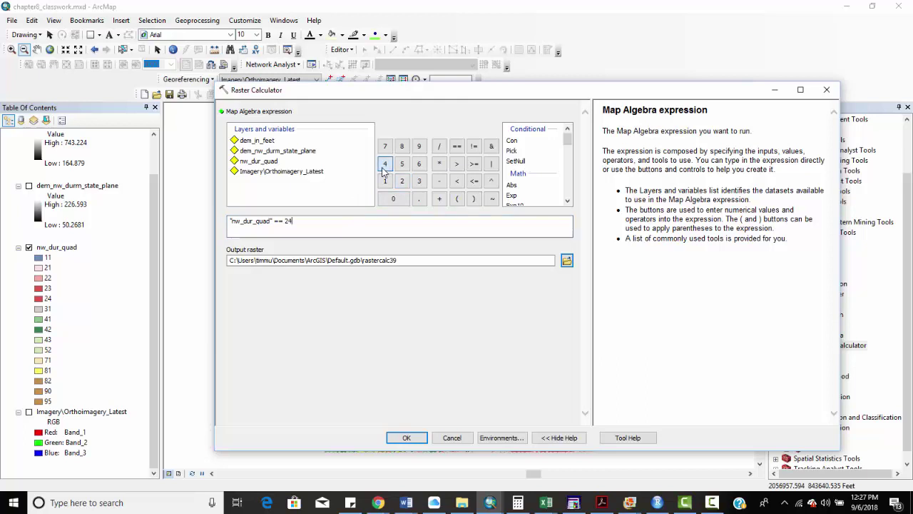
Name the output raster category_24 in tutorial_output.gdb and run the calculation.
click(550, 261)
click(567, 260)
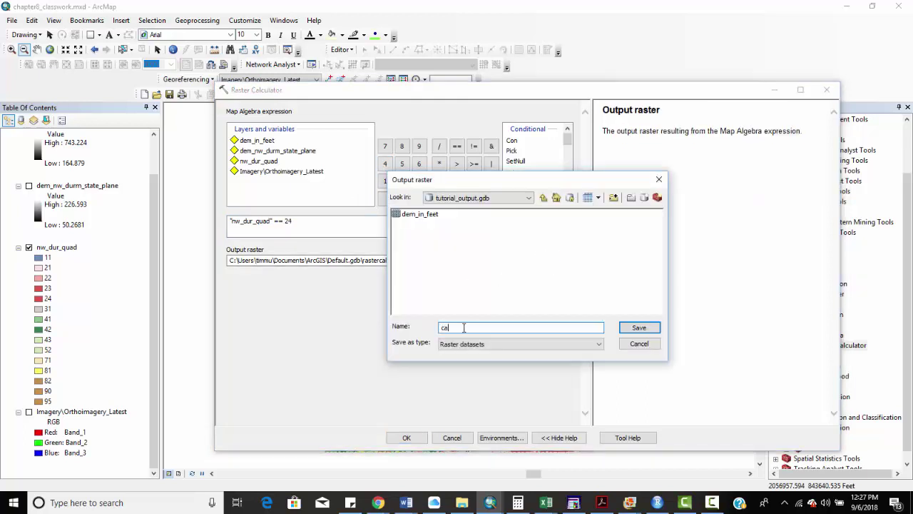
text(category_24)
key(Return)
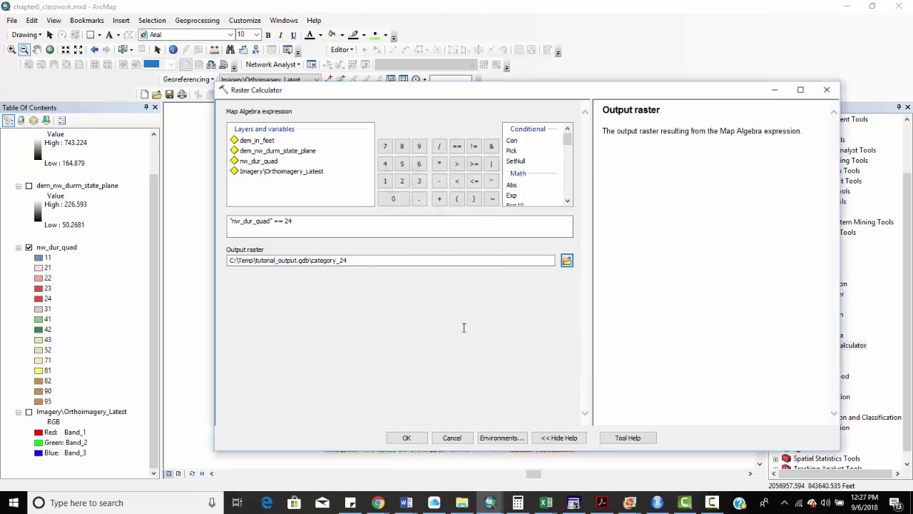
click(406, 437)
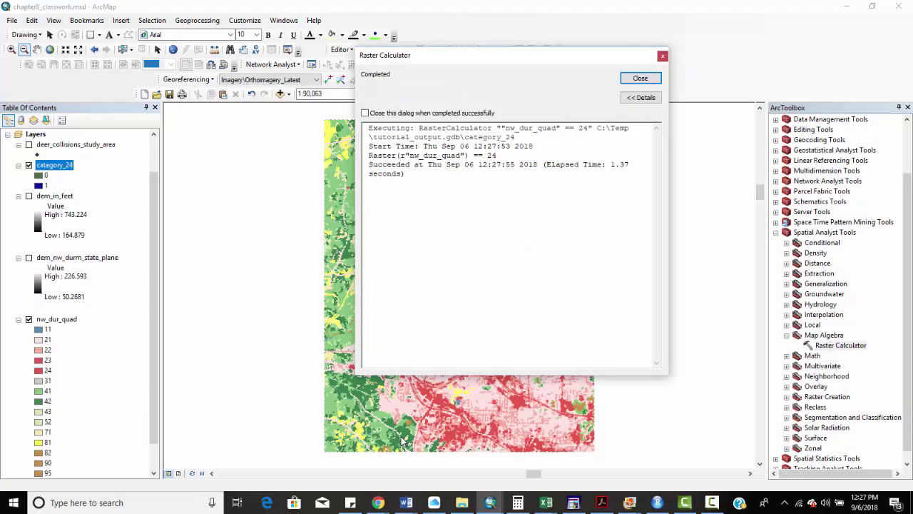
click(639, 79)
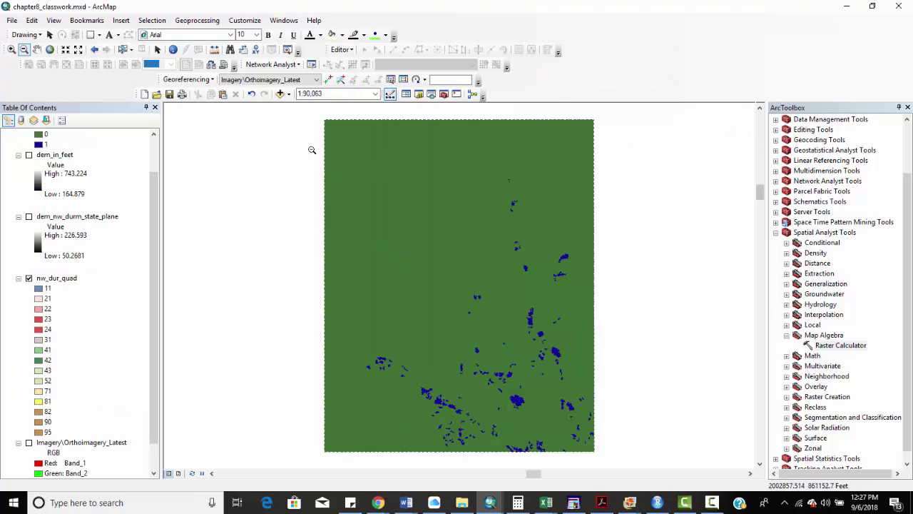
Remove the category_24 layer from the map.
scroll(158, 192, up, 1)
scroll(159, 192, up, 1)
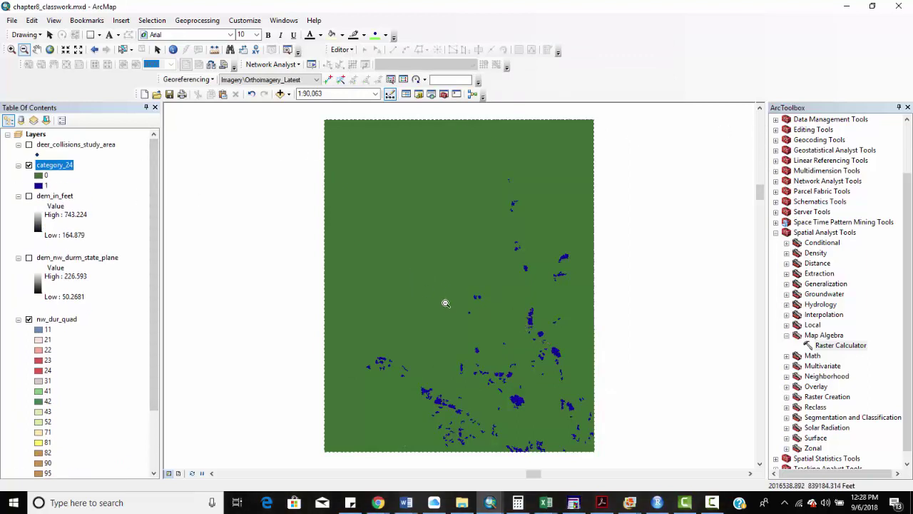
right_click(58, 166)
click(72, 186)
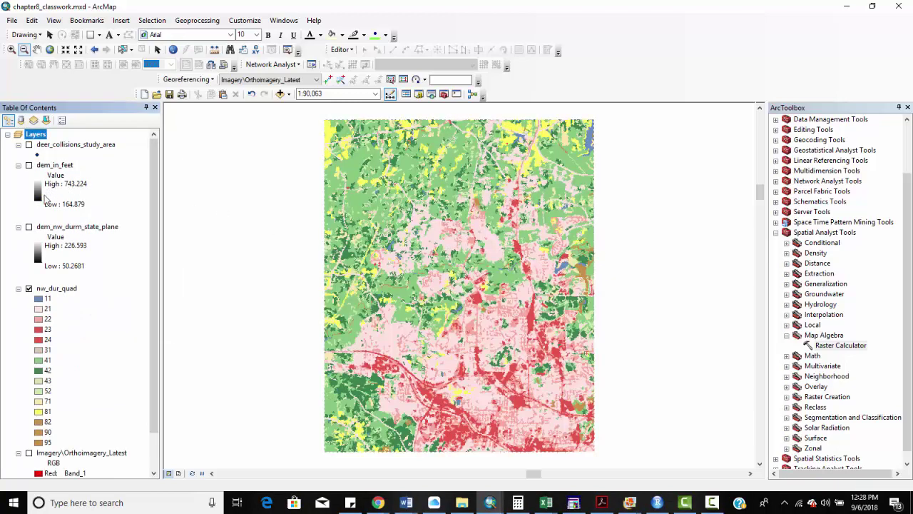
Start a new Raster Calculator expression with the condition ("nw_dur_quad" == 21) followed by the OR operator |.
double_click(852, 345)
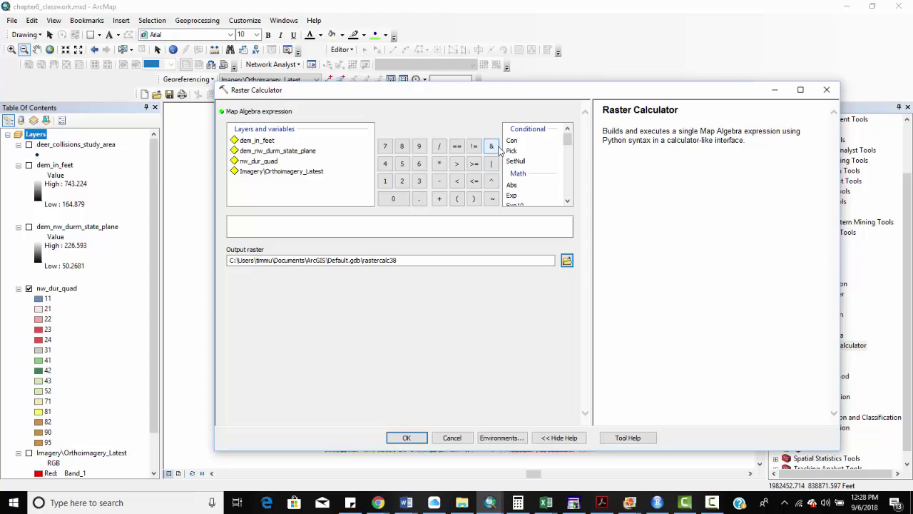
click(457, 198)
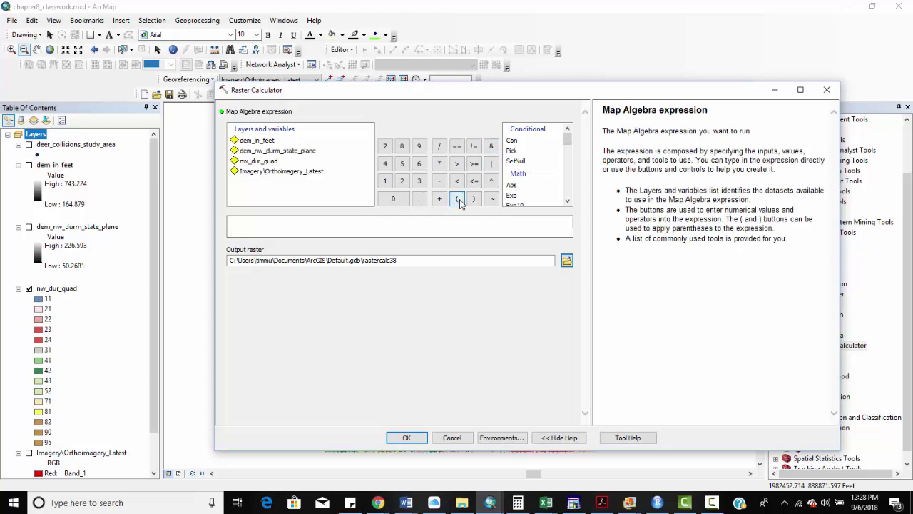
double_click(258, 161)
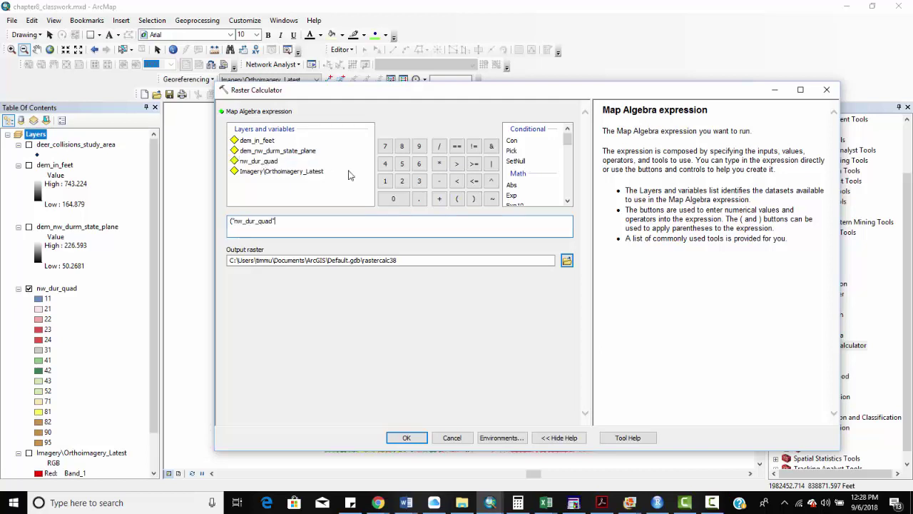
click(456, 146)
text(21)
click(474, 201)
click(491, 163)
Extend the expression with the condition ("nw_dur_quad" == 22) followed by another OR operator |.
click(457, 198)
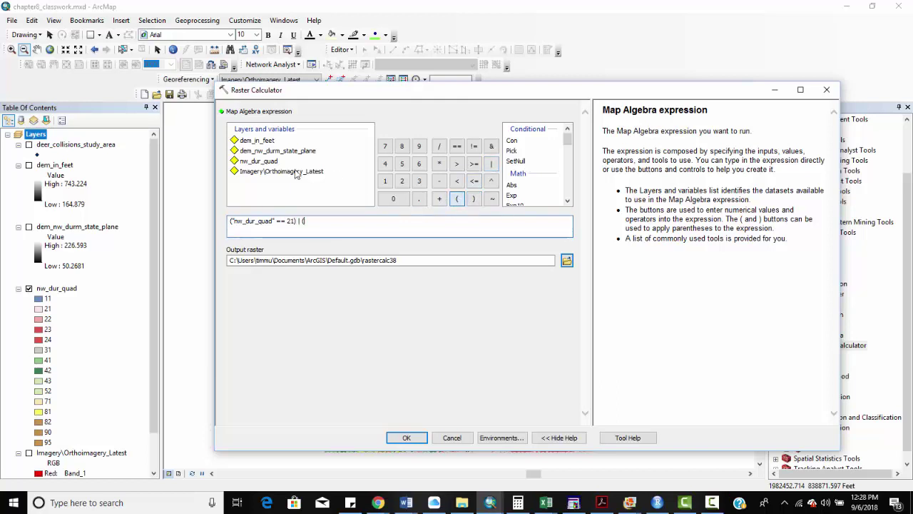
double_click(265, 162)
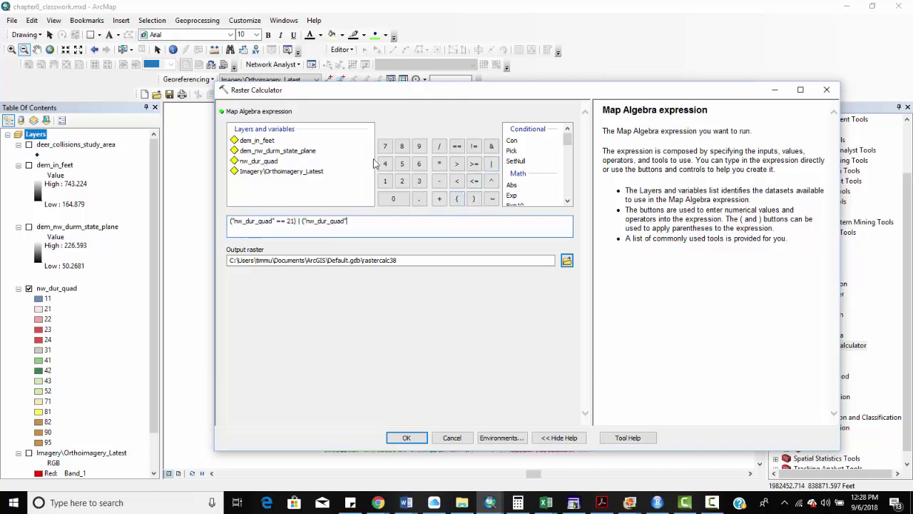
click(456, 147)
text(22)
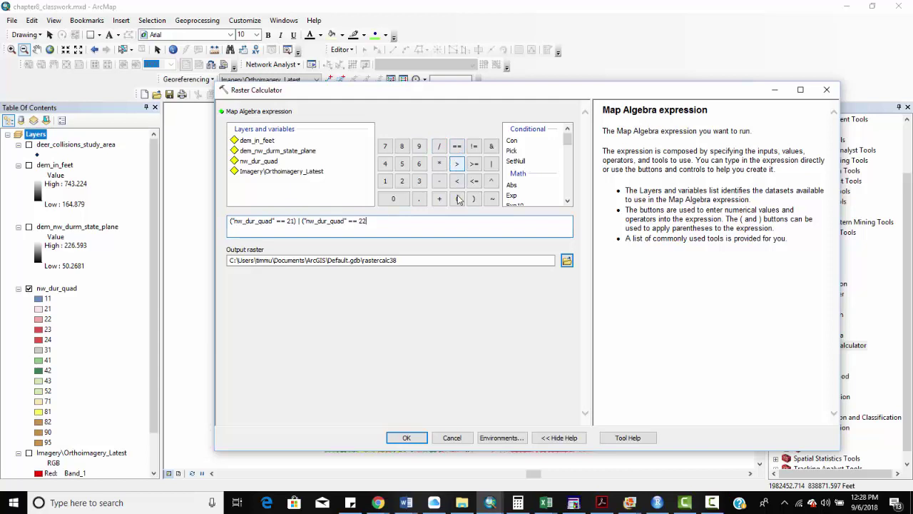
click(473, 198)
click(492, 164)
Add the condition ("nw_dur_quad" == 23) and a further OR operator | to the expression.
click(457, 198)
double_click(265, 162)
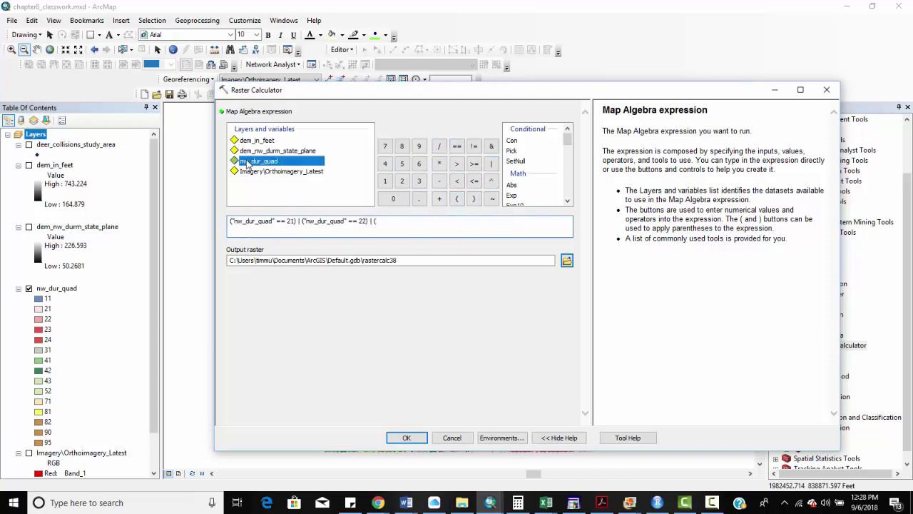
click(457, 146)
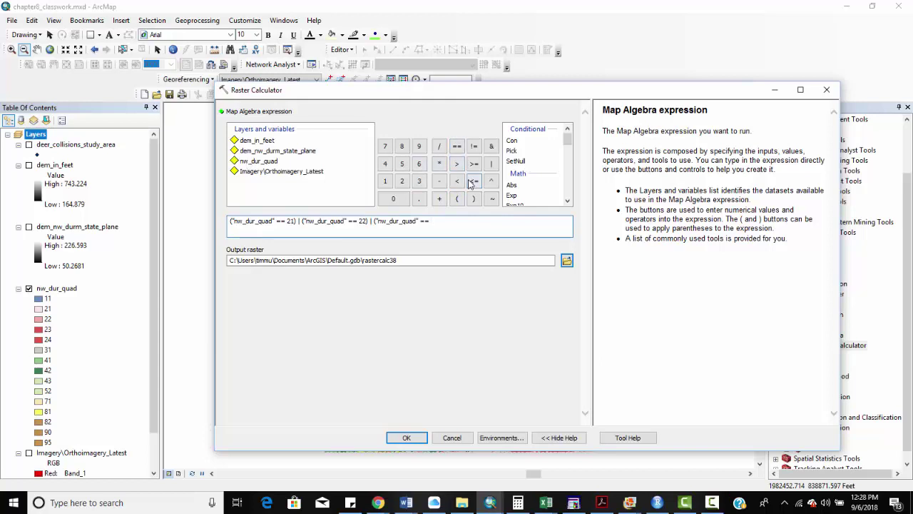
text(23)
click(473, 199)
click(491, 168)
Complete the expression with the final condition ("nw_dur_quad" == 24) and check the whole expression.
click(456, 199)
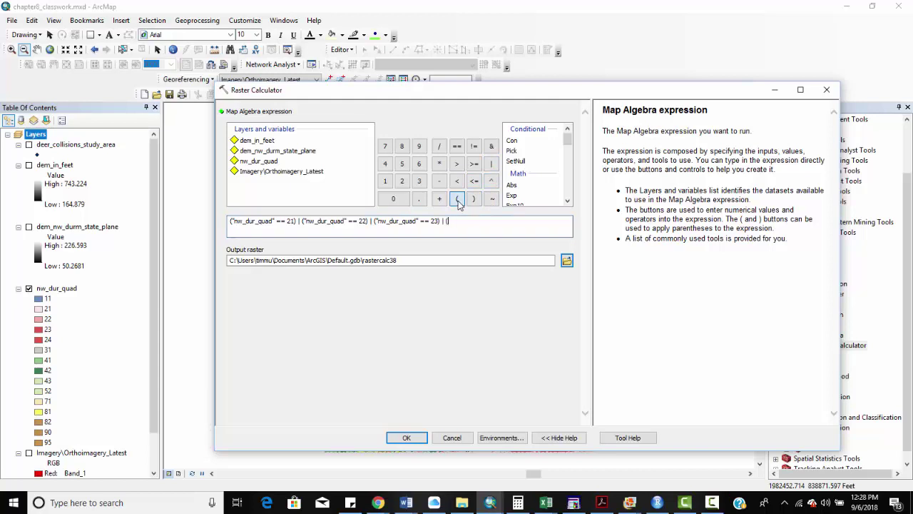
double_click(254, 161)
click(456, 146)
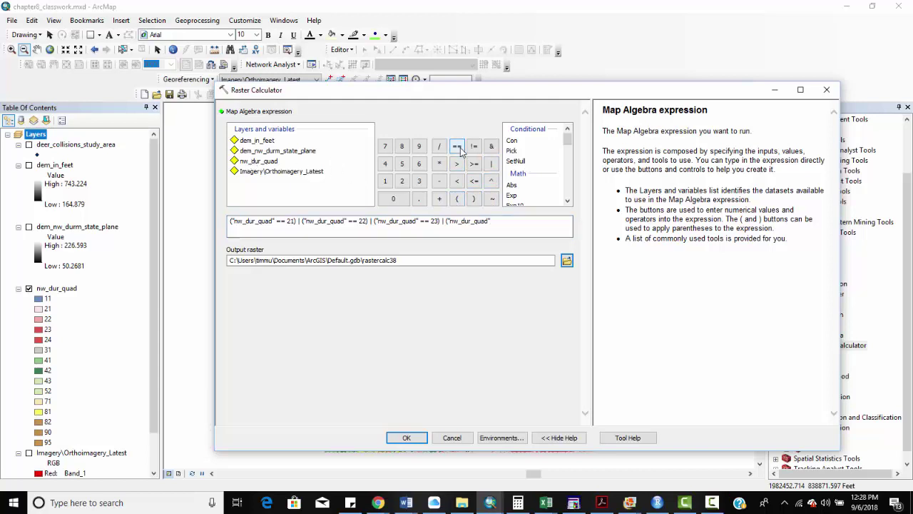
text(24)
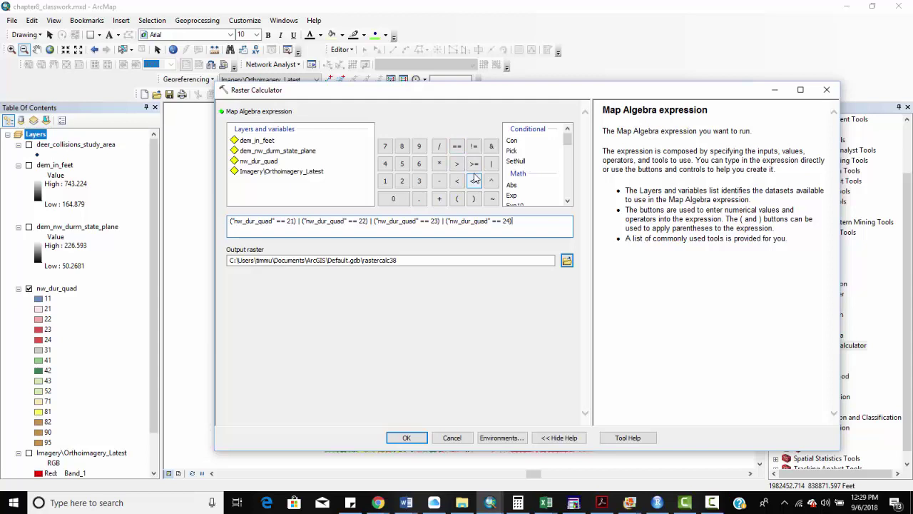
drag(542, 226, 218, 224)
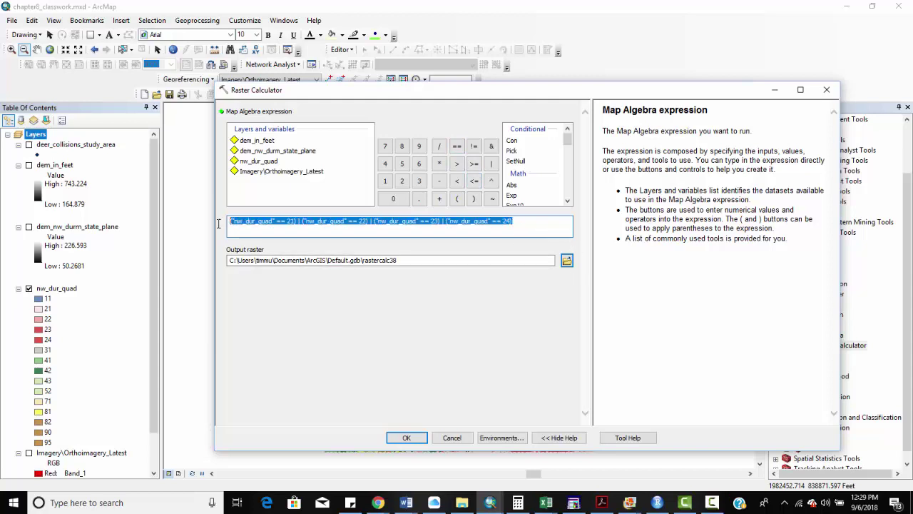
Name the output raster category_21_24 in tutorial_output.gdb and run the calculation.
click(567, 262)
click(567, 263)
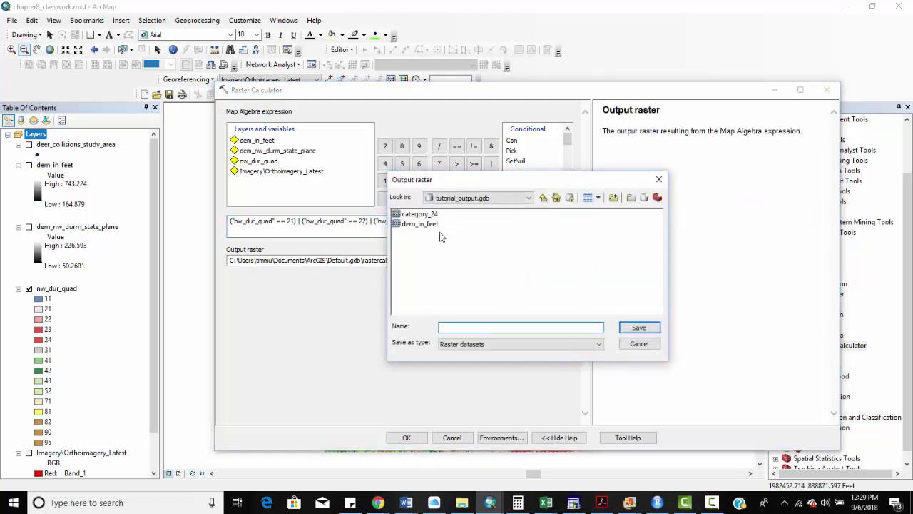
click(437, 215)
click(488, 327)
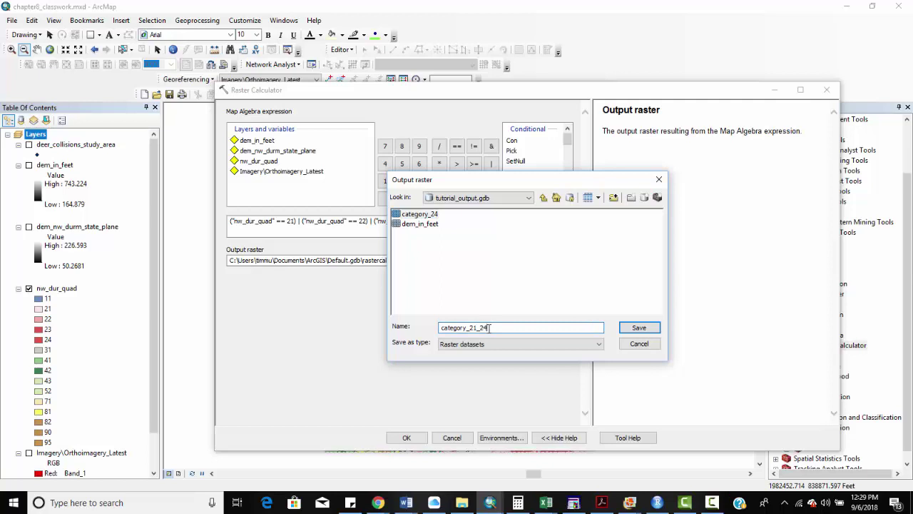
key(Return)
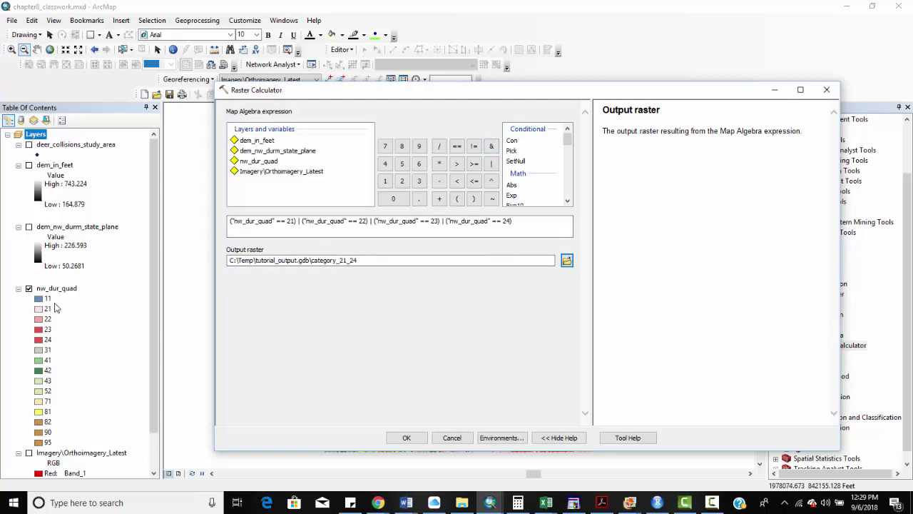
drag(452, 94, 349, 74)
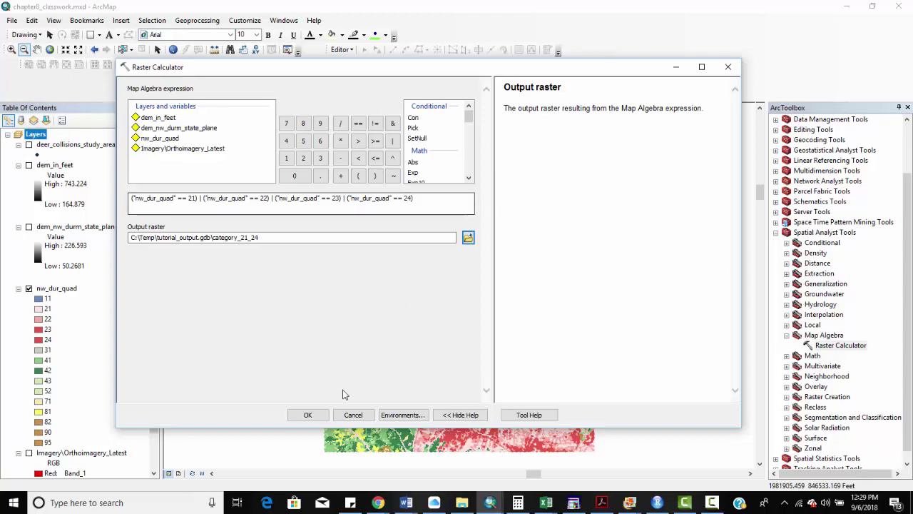
click(319, 416)
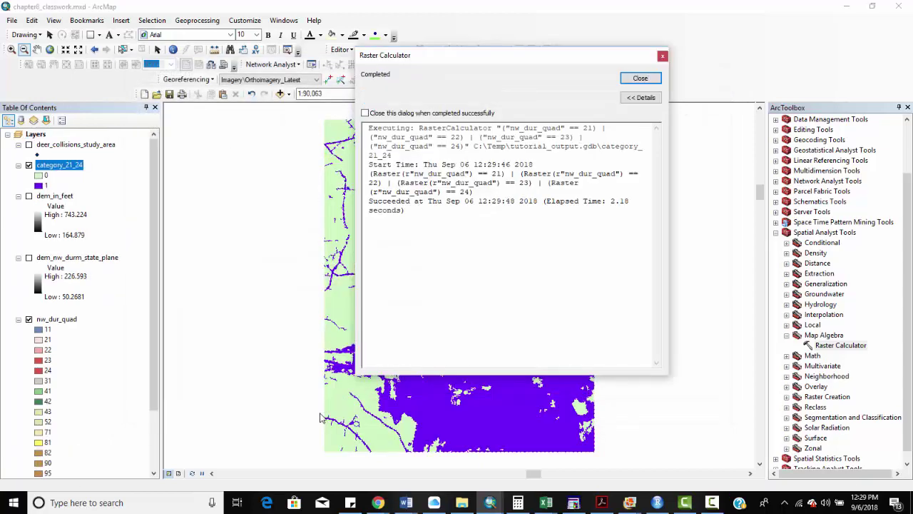
click(638, 78)
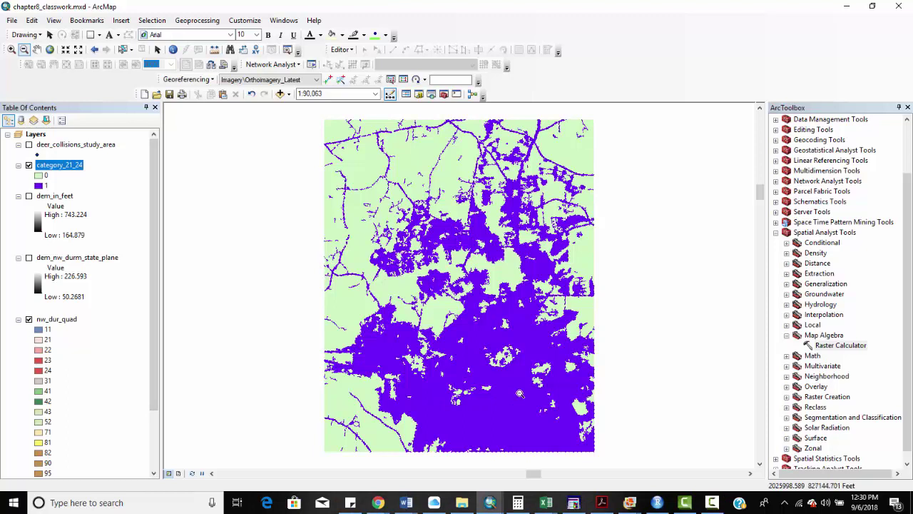
Open the attribute table of category_21_24 and position it over the map to examine the cell counts.
right_click(72, 167)
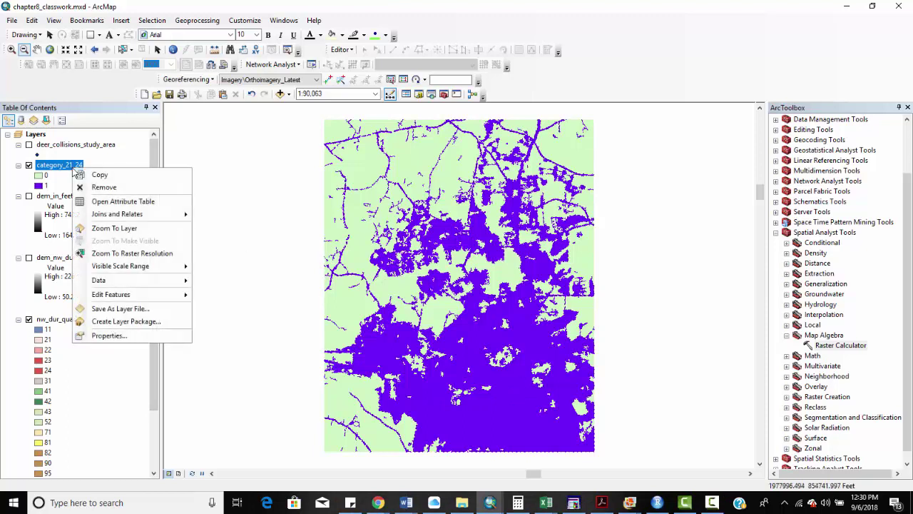
click(107, 201)
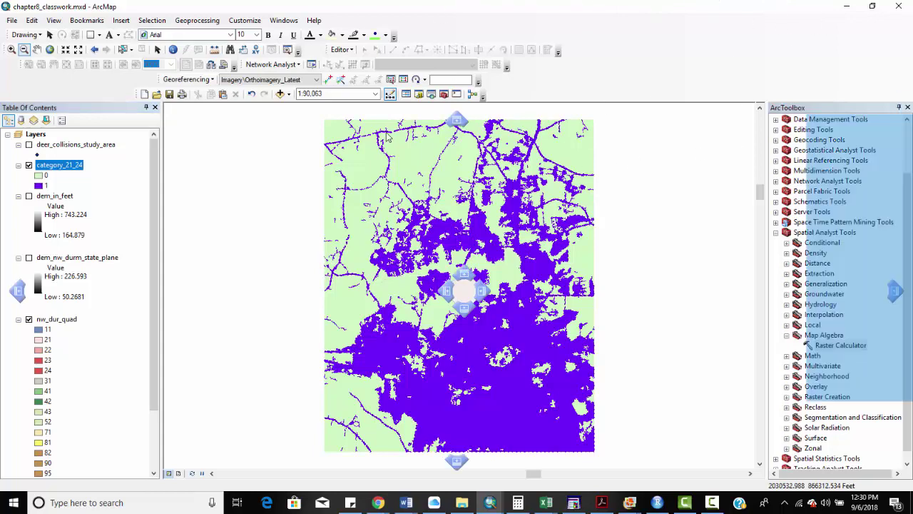
mouse_move(895, 290)
mouse_down()
mouse_move(278, 164)
mouse_move(93, 214)
mouse_move(894, 290)
mouse_up()
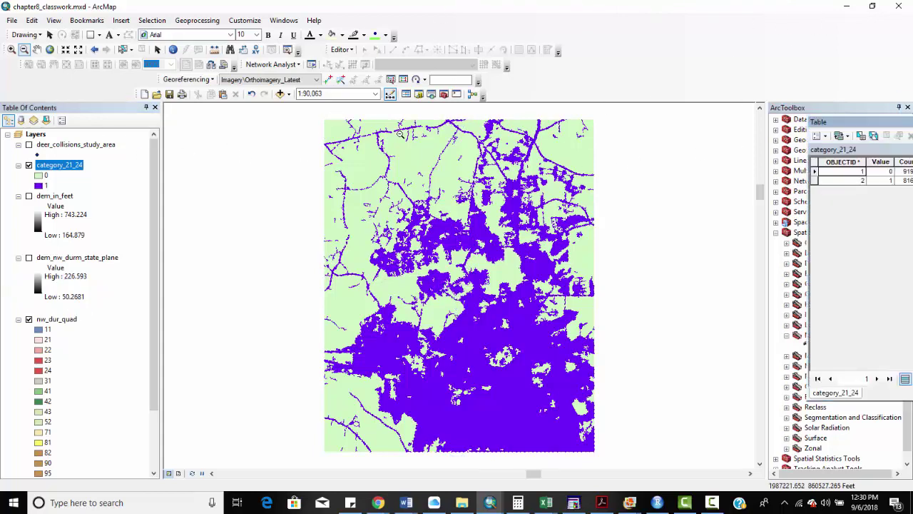
drag(833, 122, 435, 108)
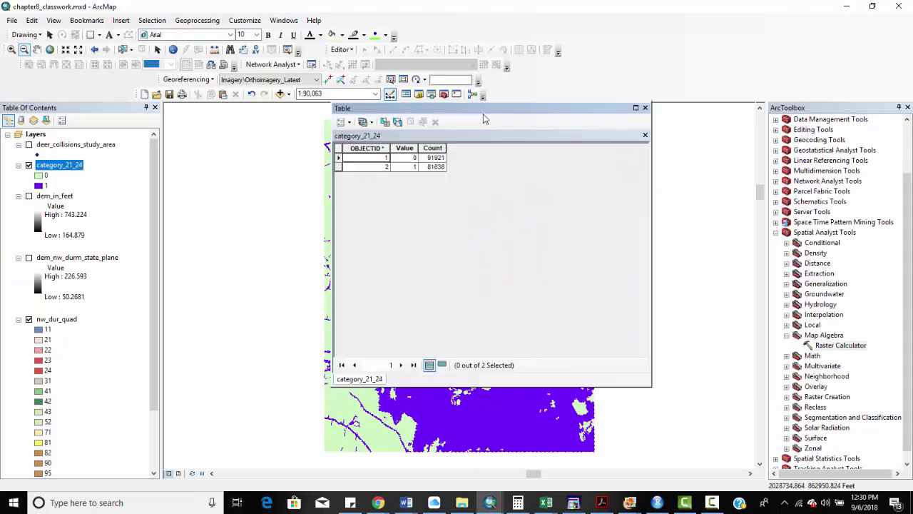
drag(572, 104, 571, 210)
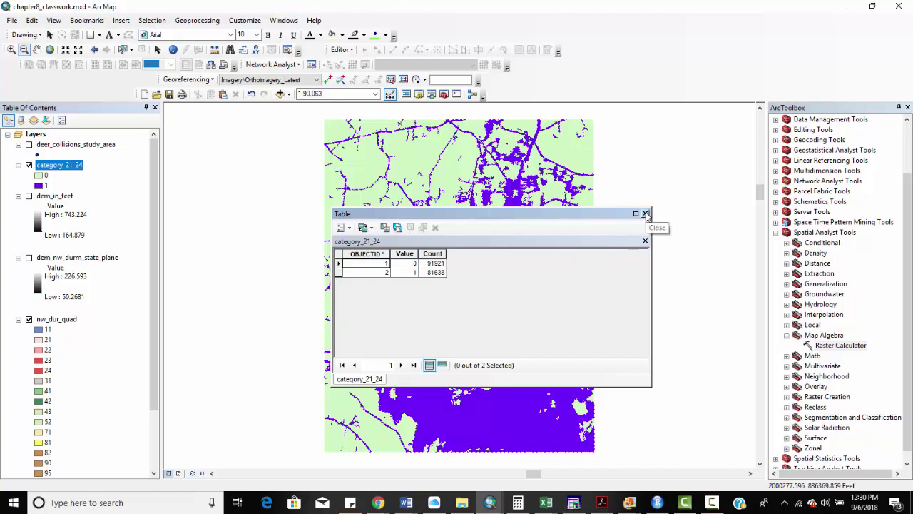
View the statistics of the Count field for category_21_24, closing the statistics and the attribute table when done.
click(433, 253)
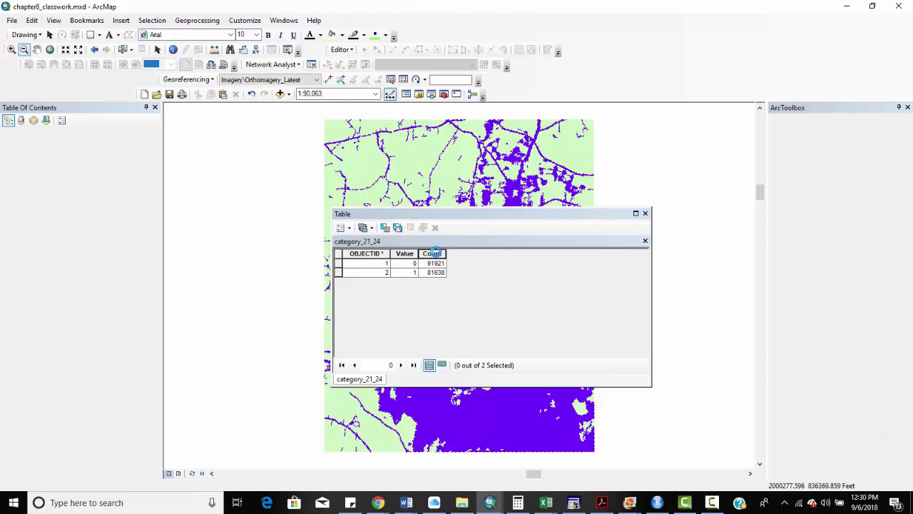
right_click(433, 253)
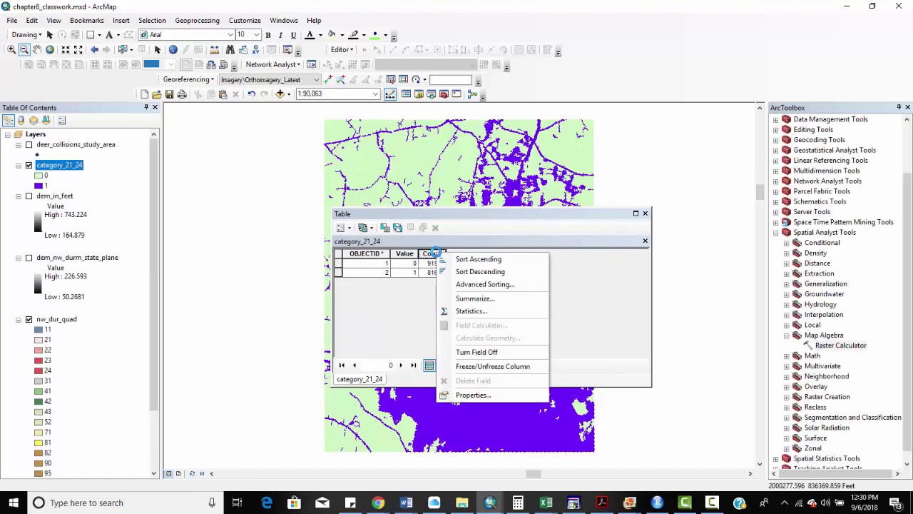
click(470, 311)
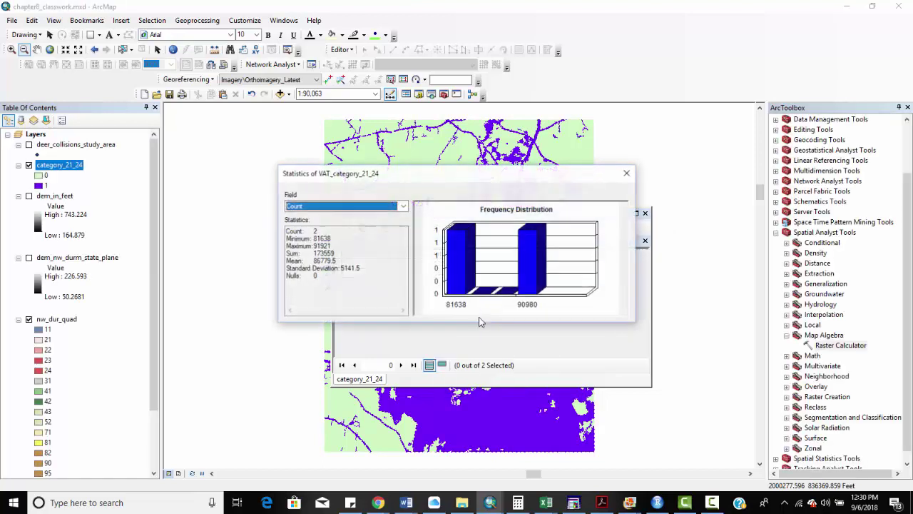
click(626, 176)
click(644, 213)
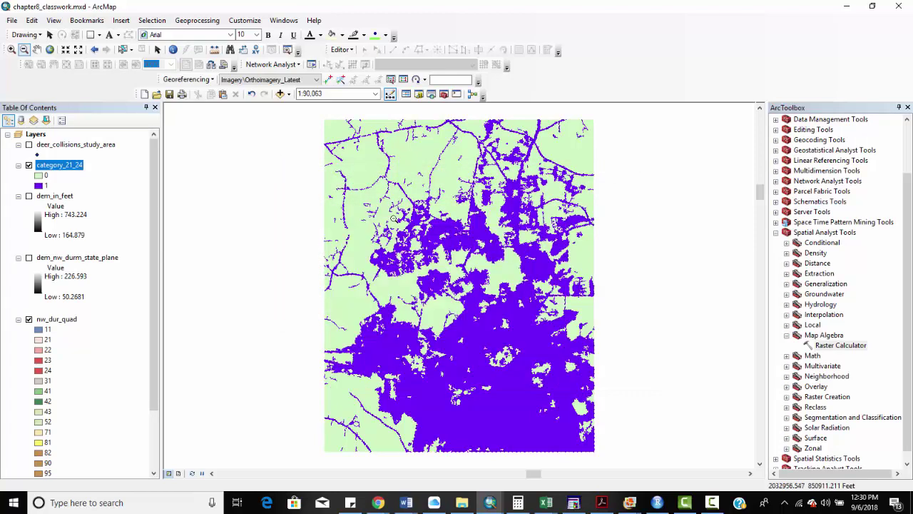
Toggle category_21_24 to compare it with nw_dur_quad, leaving category_21_24 hidden.
click(29, 166)
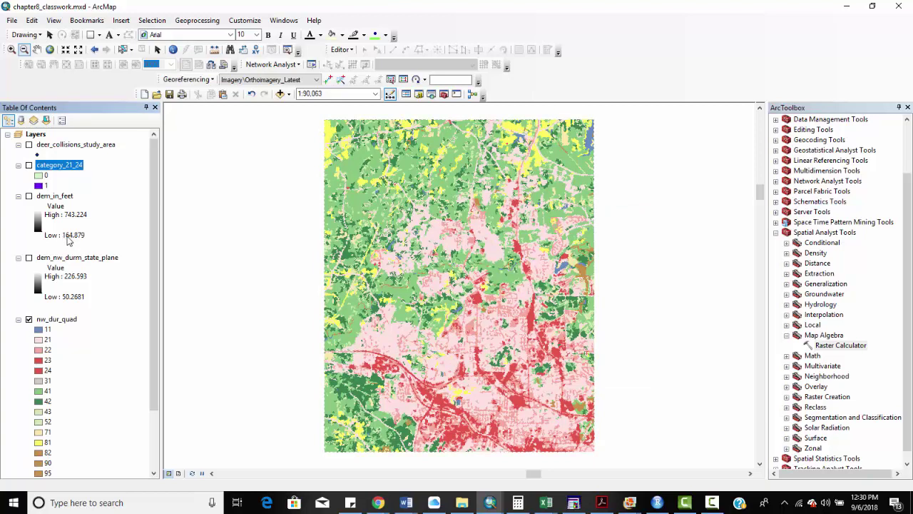
mouse_move(152, 297)
mouse_down()
mouse_move(154, 337)
mouse_move(154, 297)
mouse_up()
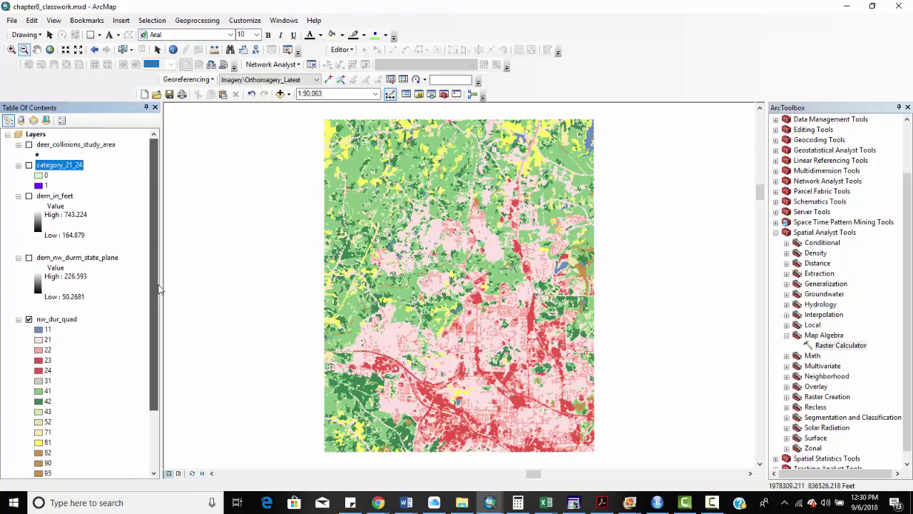
click(28, 166)
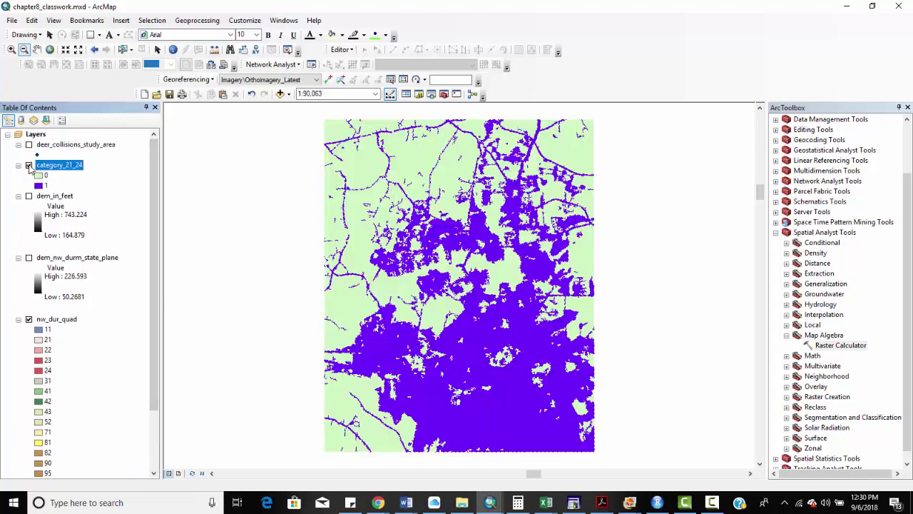
click(28, 166)
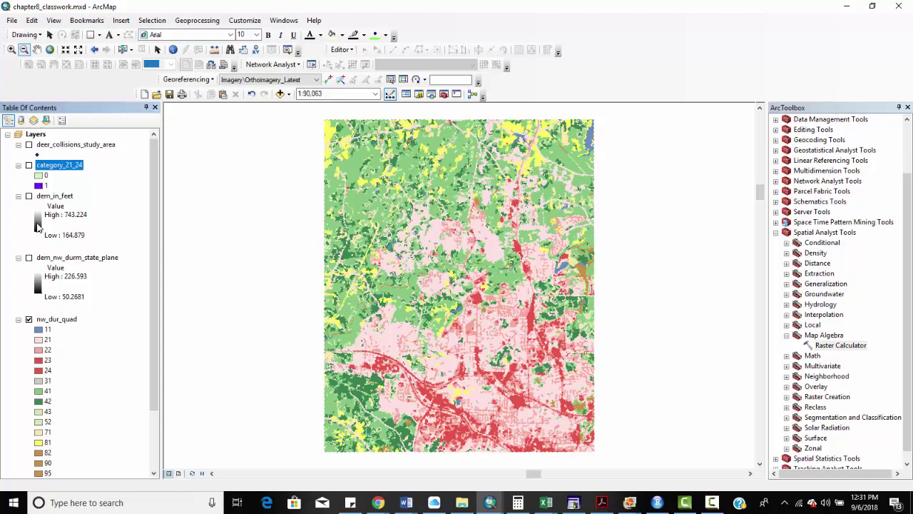
Start a new Raster Calculator expression with nw_dur_quad equal to 21, 22, 23 or 24, joined by | and enclosed in outer parentheses.
click(841, 346)
double_click(842, 345)
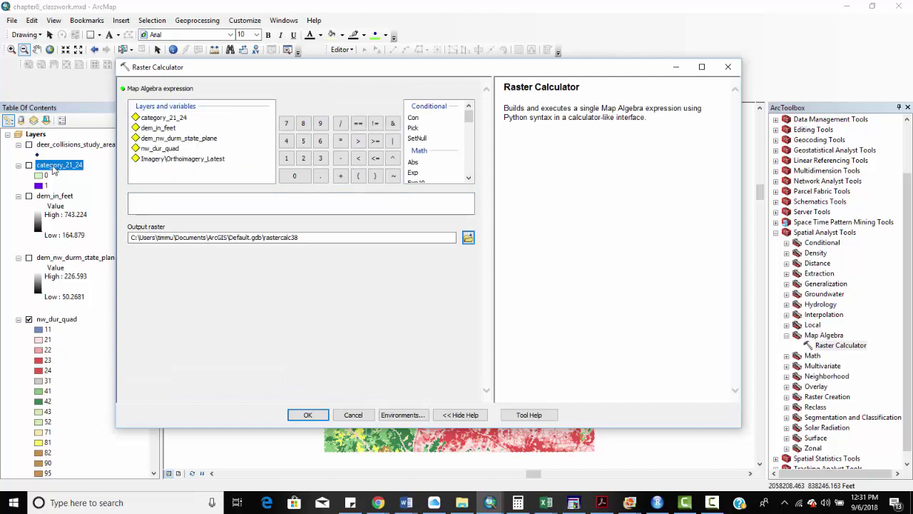
click(211, 198)
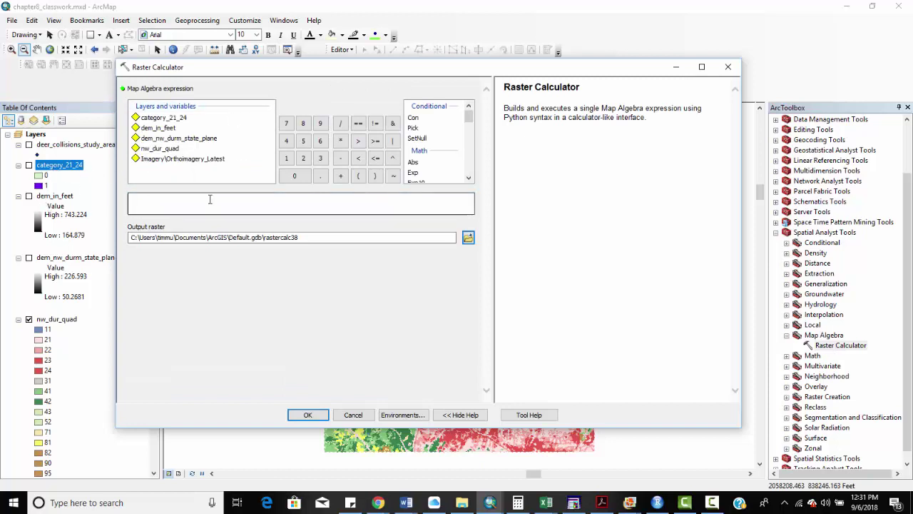
text(("nw_dur_quad" == 21) | ("nw_dur_quad" == 22) | ("nw_dur_quad" == 23) | ("nw_dur_quad" == 24))
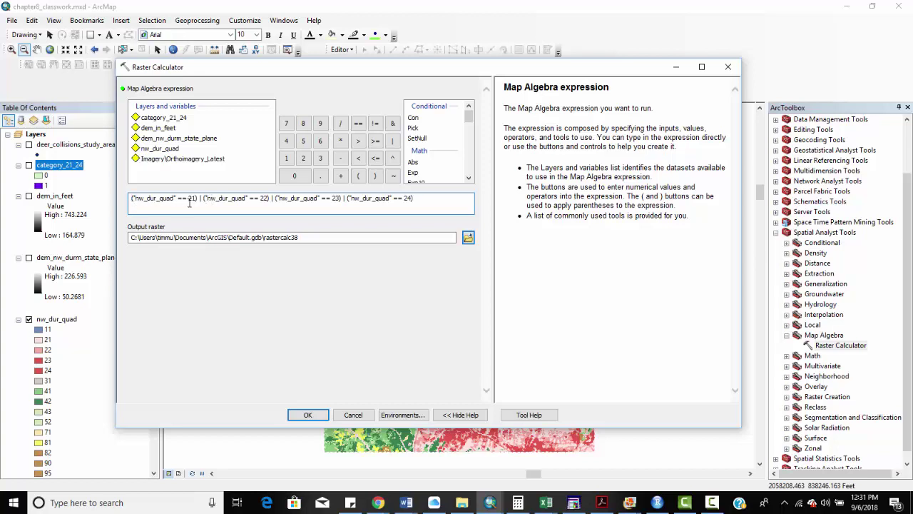
text(()
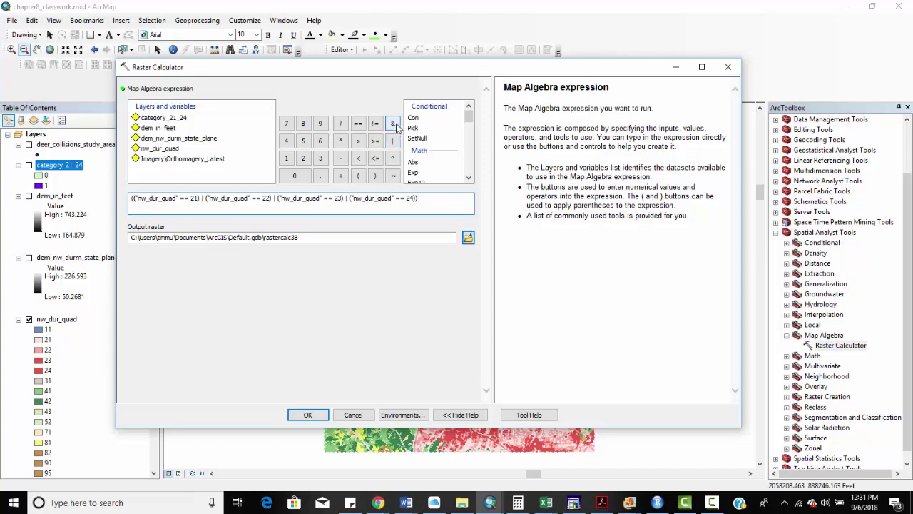
Append & ("dem_in_feet" <= 300) to the expression and check the grouping of the land cover conditions.
text(()
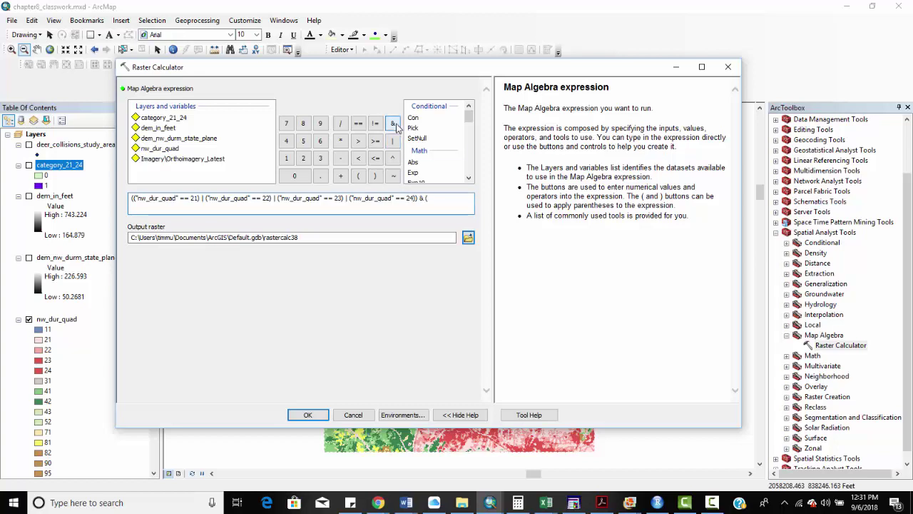
double_click(170, 128)
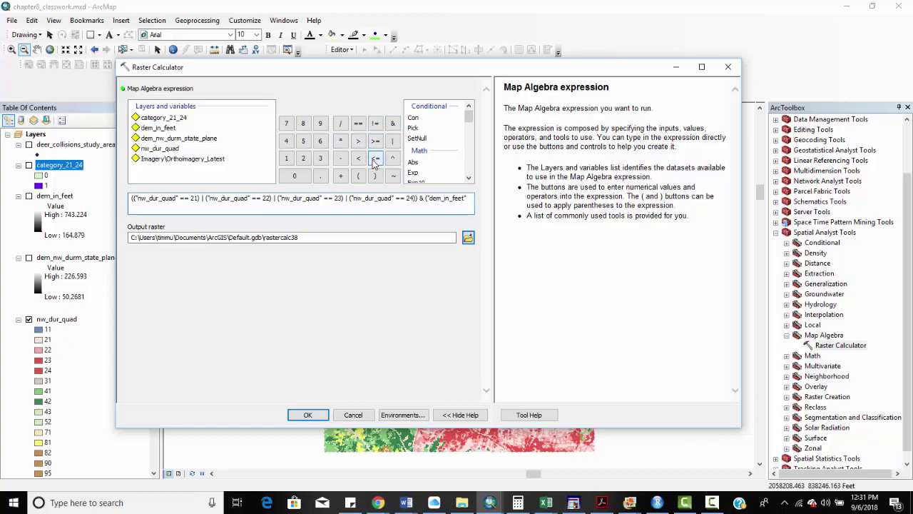
click(374, 159)
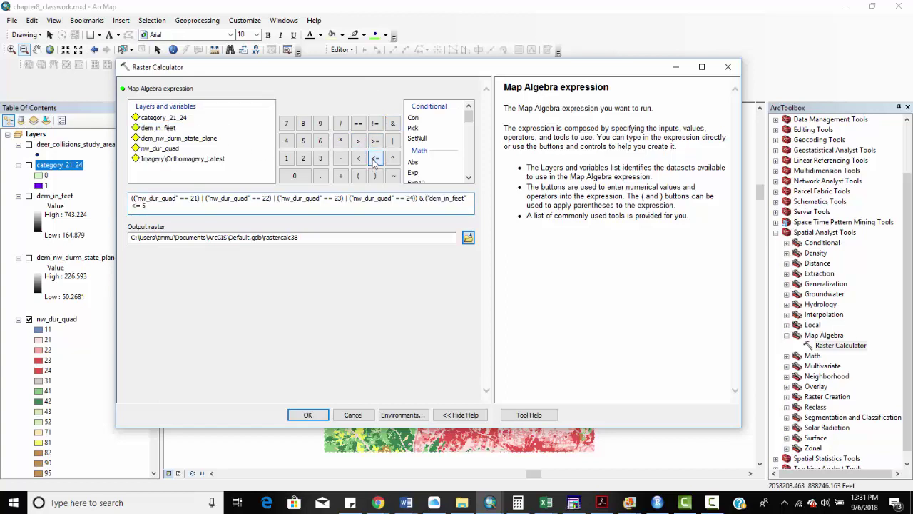
key(BackSpace)
key(BackSpace)
text())
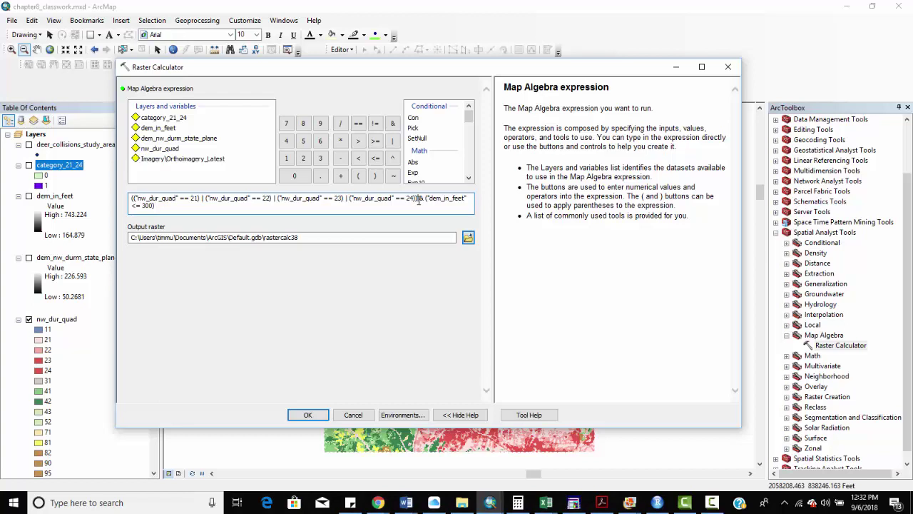
drag(419, 199, 127, 204)
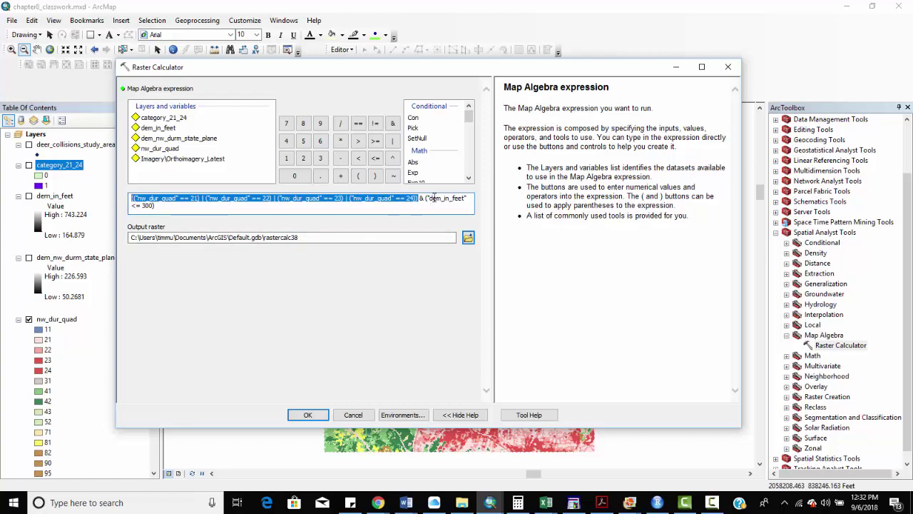
click(166, 211)
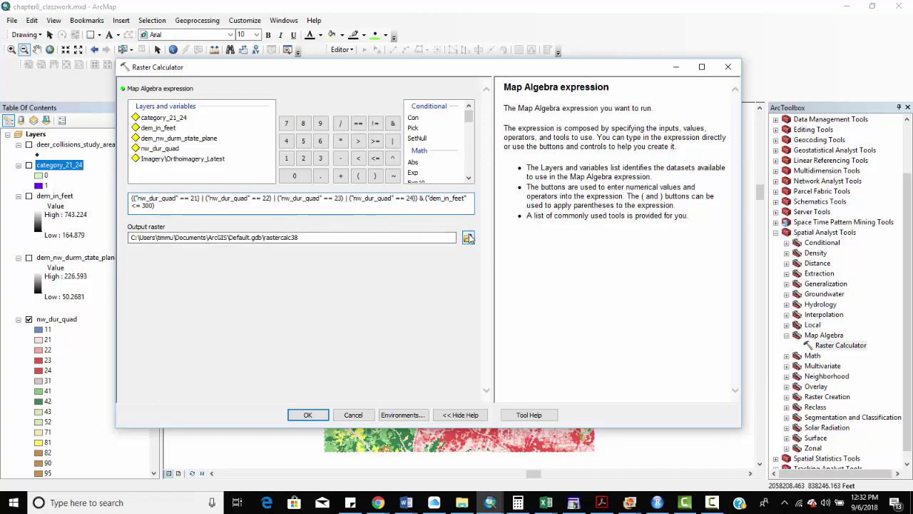
Name the output raster final_query in tutorial_output.gdb, run the calculation and dismiss the completion report.
click(402, 235)
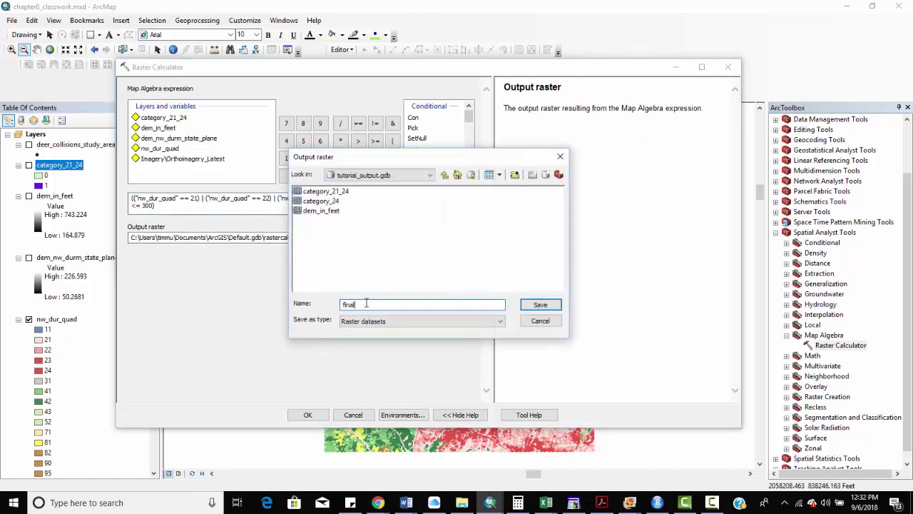
click(365, 303)
text(final_query)
key(Return)
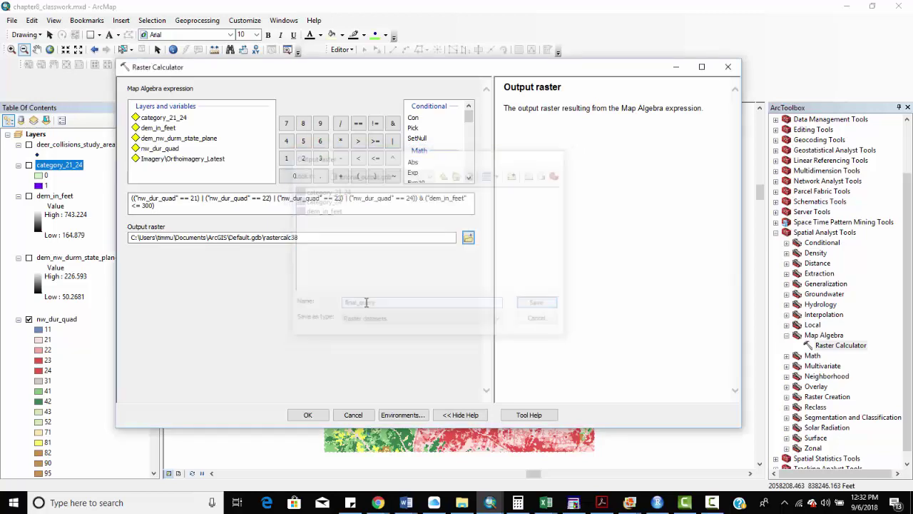
click(310, 414)
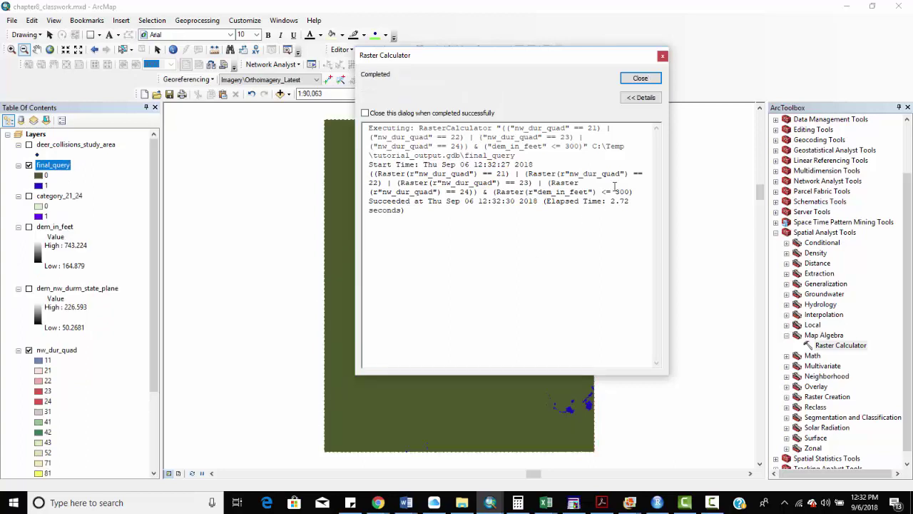
click(640, 79)
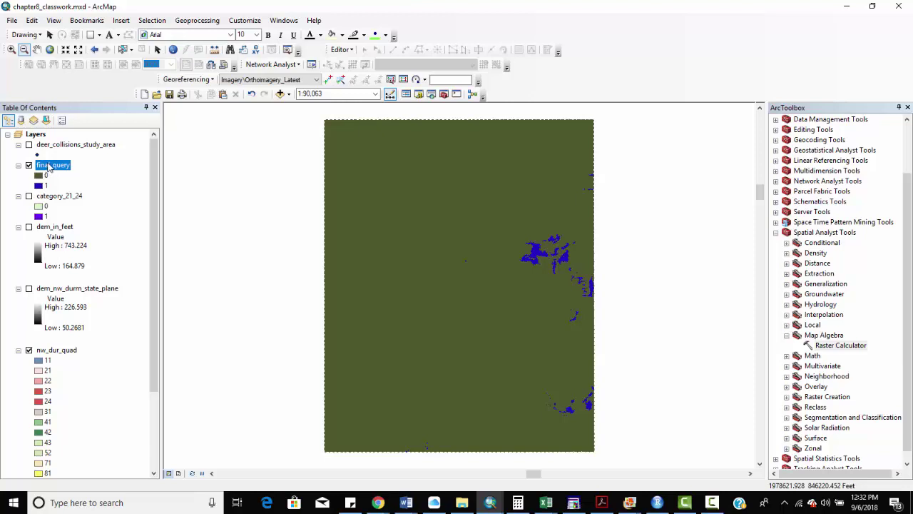
Set the 0 class of final_query to no color and inspect its class 1 cells over nw_dur_quad.
click(45, 175)
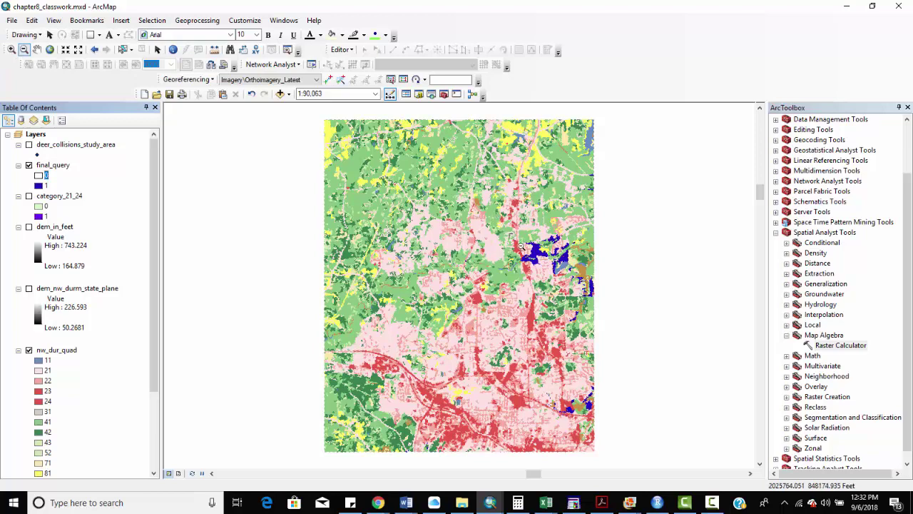
drag(510, 234, 589, 280)
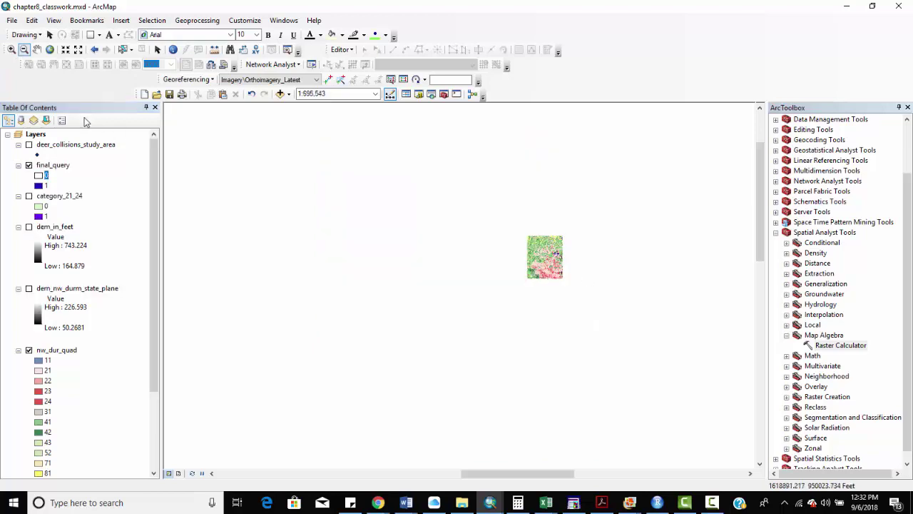
click(11, 49)
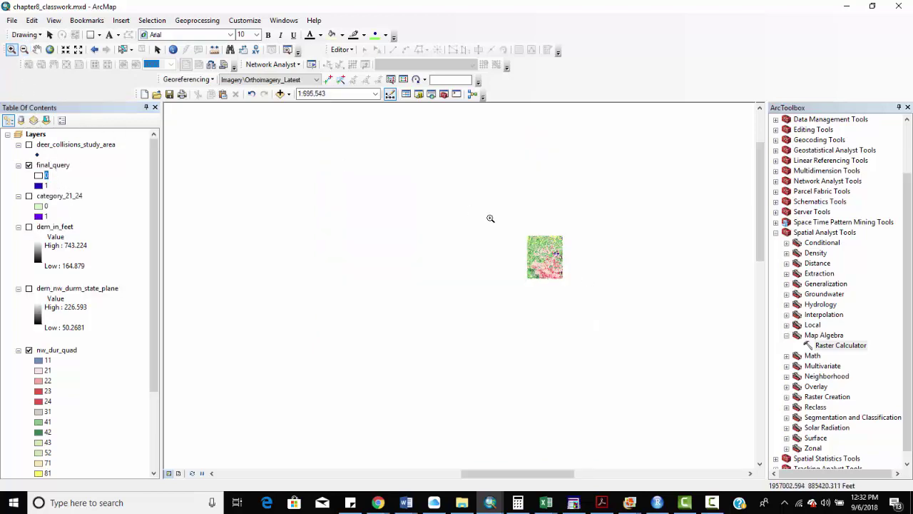
drag(546, 243, 574, 266)
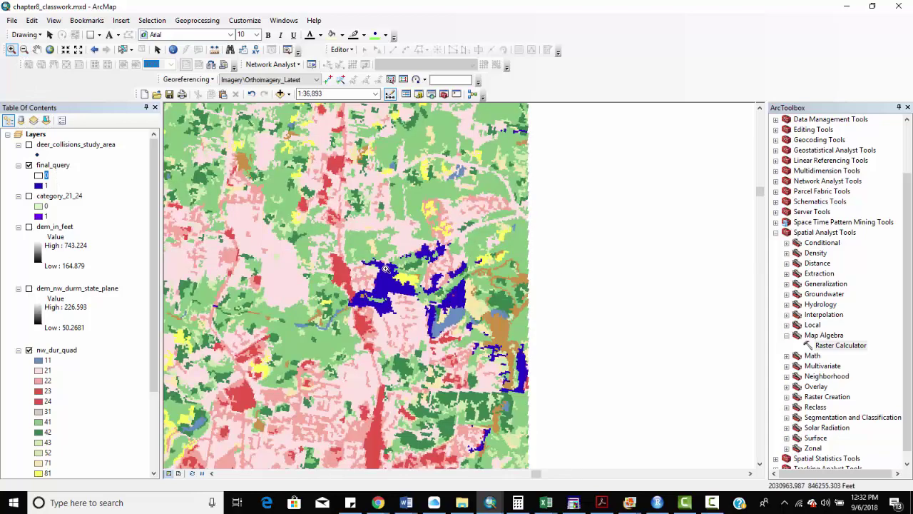
drag(344, 244, 503, 359)
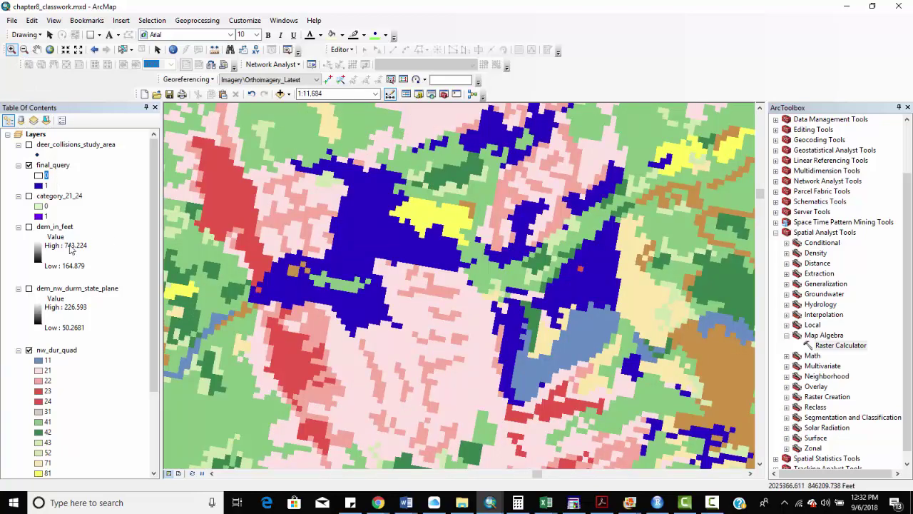
Switch final_query off and on repeatedly to compare its class 1 cells with the nw_dur_quad land cover beneath.
click(29, 166)
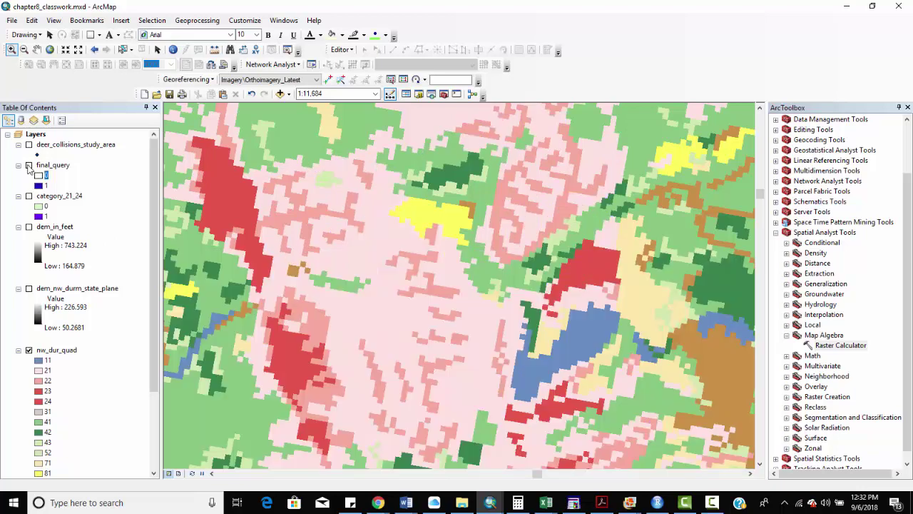
click(29, 165)
click(29, 166)
click(29, 165)
click(29, 166)
click(28, 165)
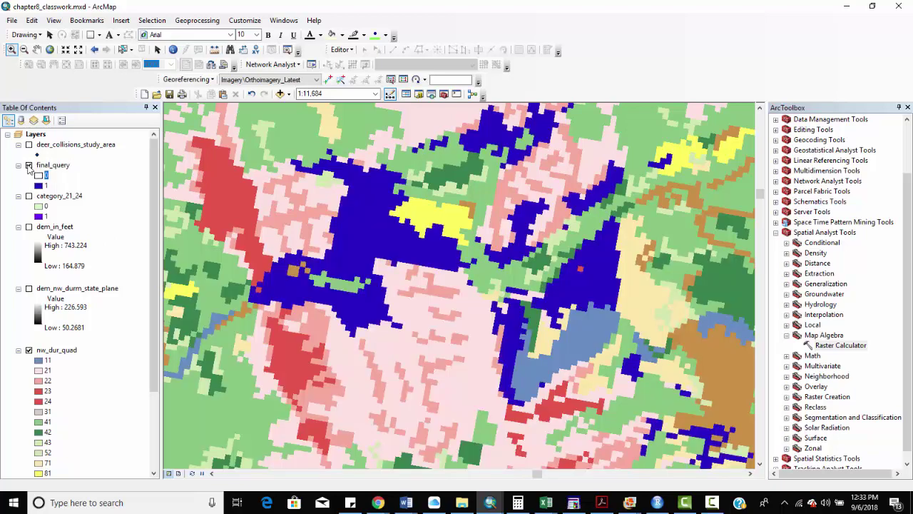
click(28, 165)
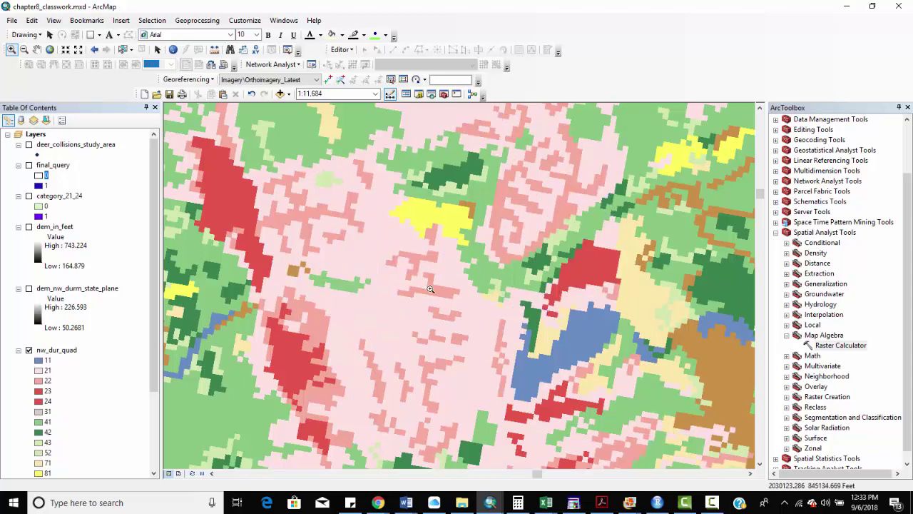
Recheck the final_query cells against the developed classes of nw_dur_quad by toggling the query layer's visibility.
click(28, 165)
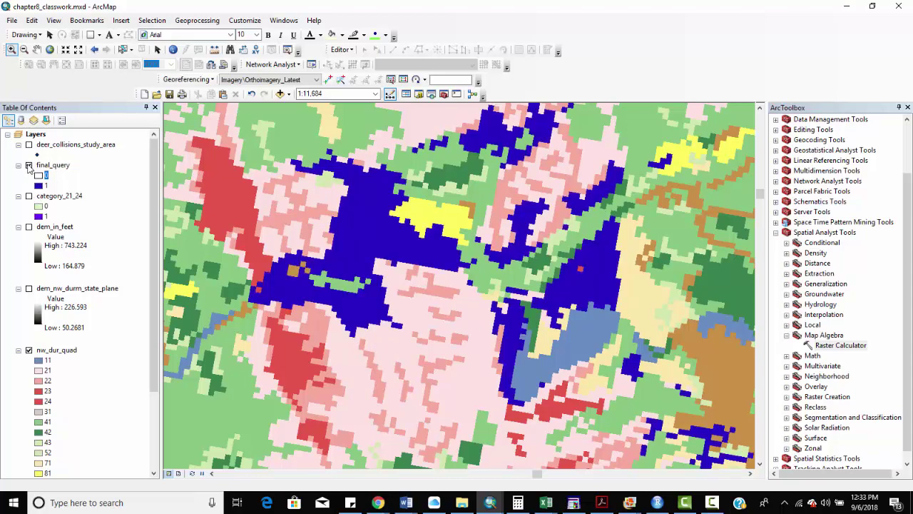
click(28, 166)
click(28, 165)
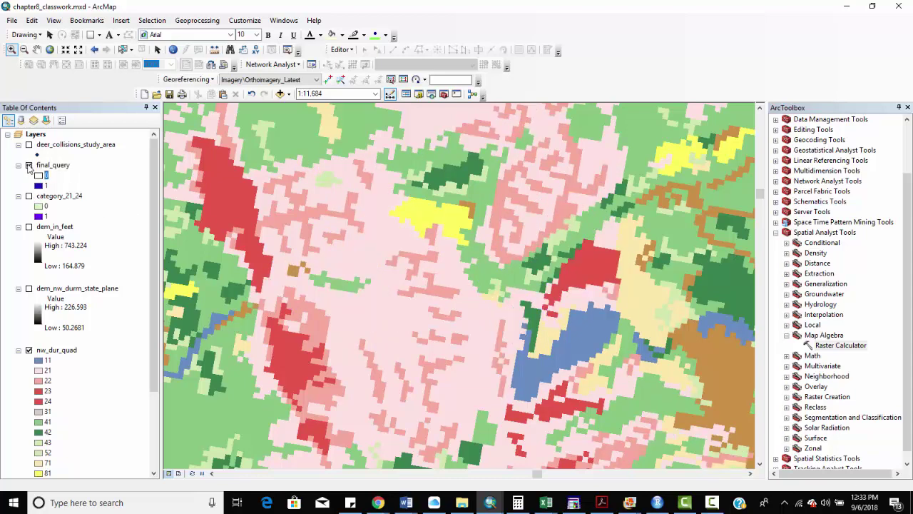
click(29, 166)
click(29, 165)
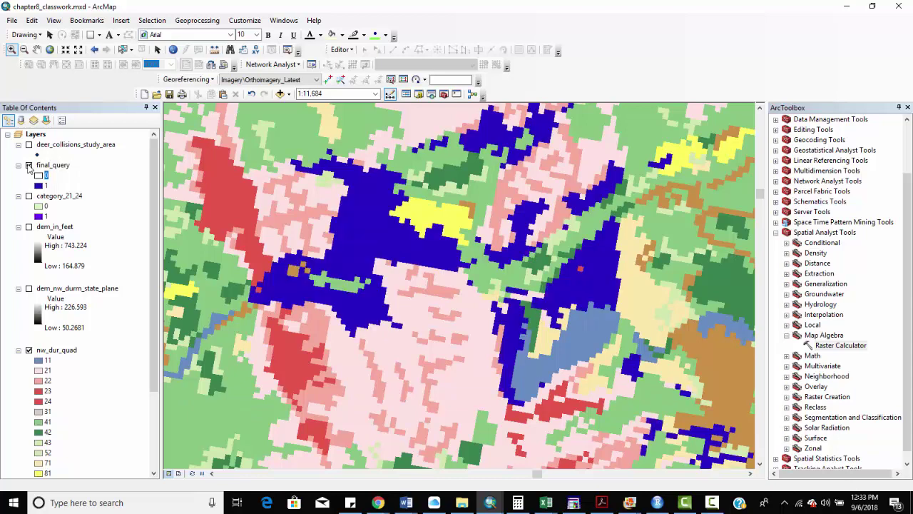
click(28, 166)
Display dem_in_feet and toggle final_query over it to compare the selected cells with the elevation surface.
click(29, 226)
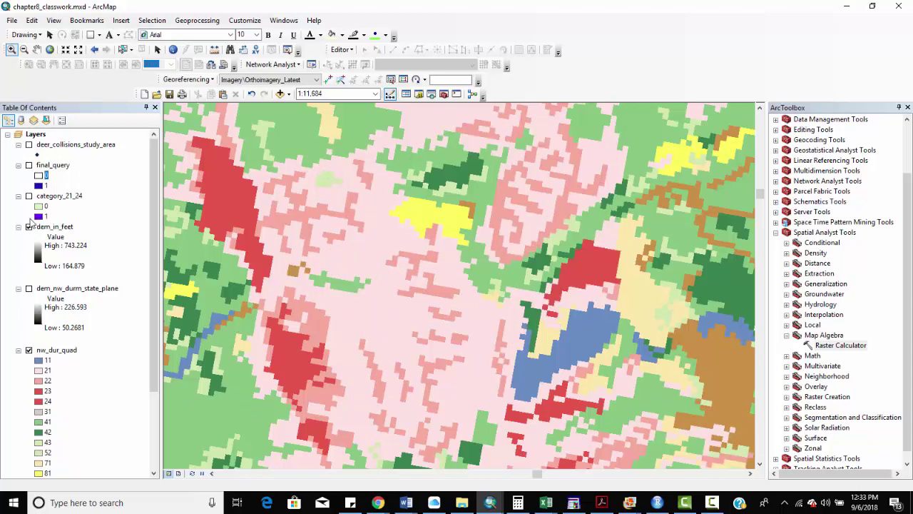
click(29, 165)
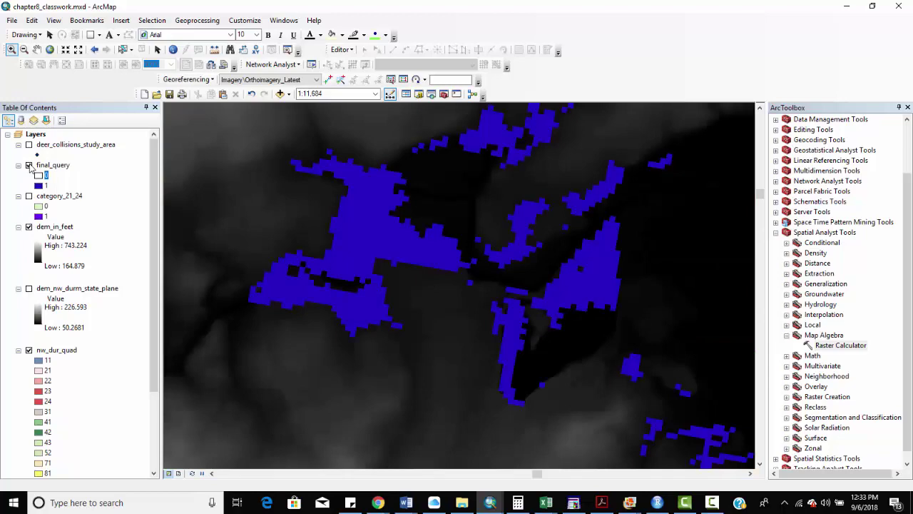
click(29, 166)
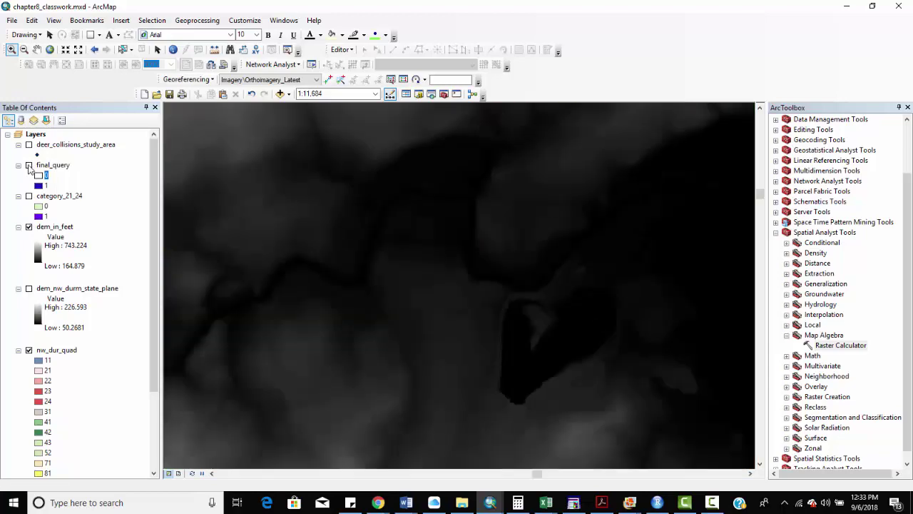
click(29, 166)
click(28, 165)
click(29, 165)
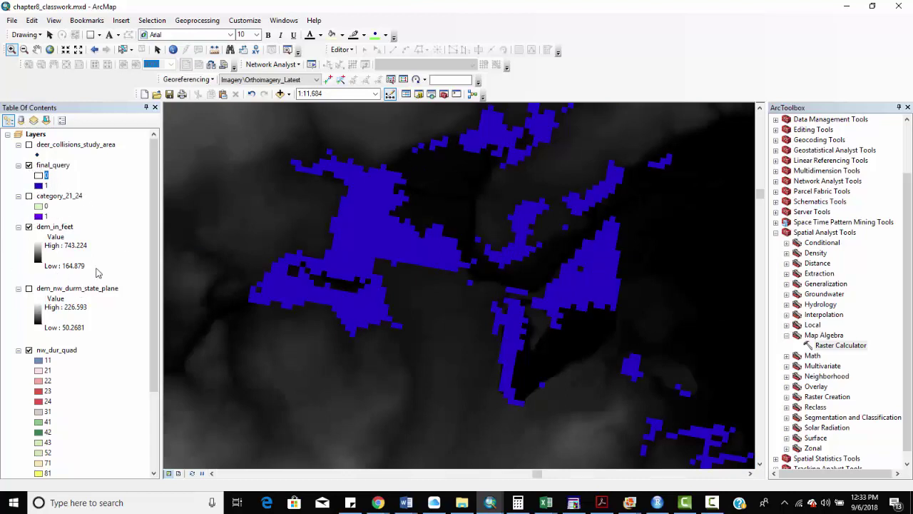
Hide nw_dur_quad and dem_in_feet and display the Imagery\Orthoimagery_Latest layer beneath final_query.
drag(157, 260, 168, 362)
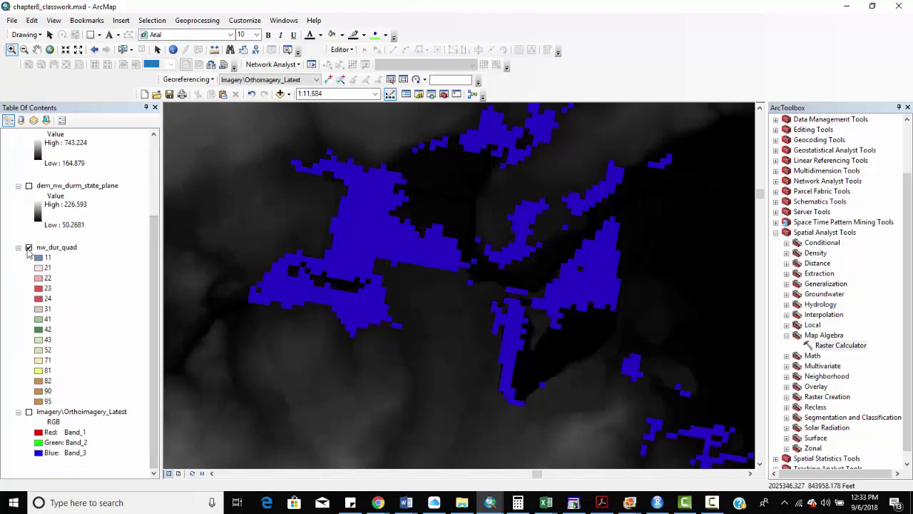
click(29, 412)
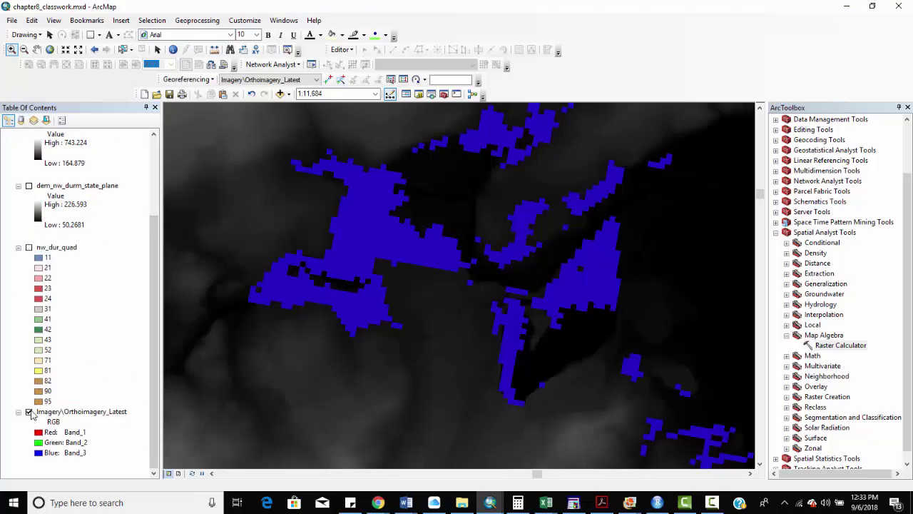
scroll(154, 261, up, 5)
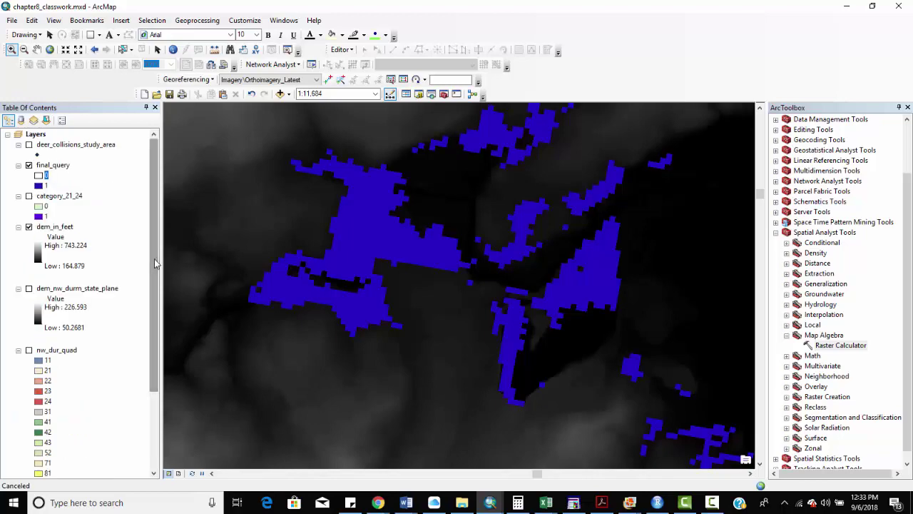
click(29, 226)
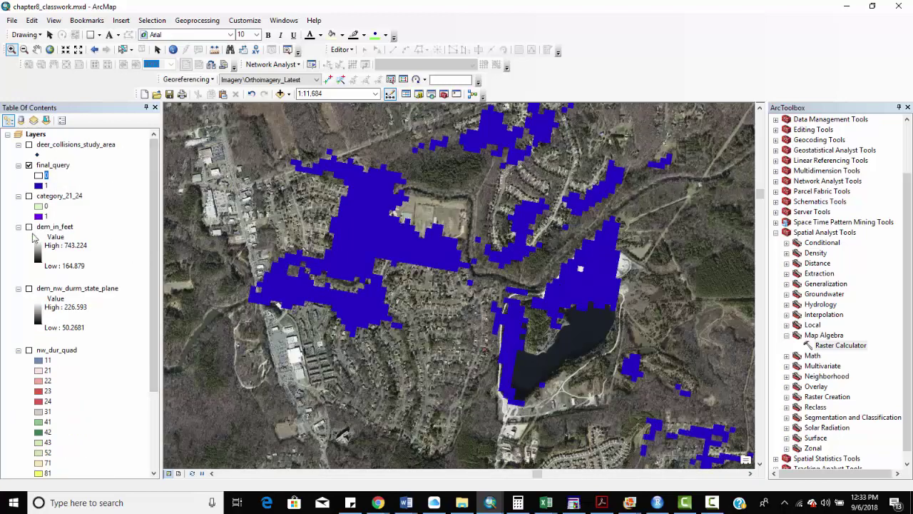
Toggle final_query over the orthoimagery to examine what lies on the ground beneath its class 1 cells.
click(30, 169)
click(29, 166)
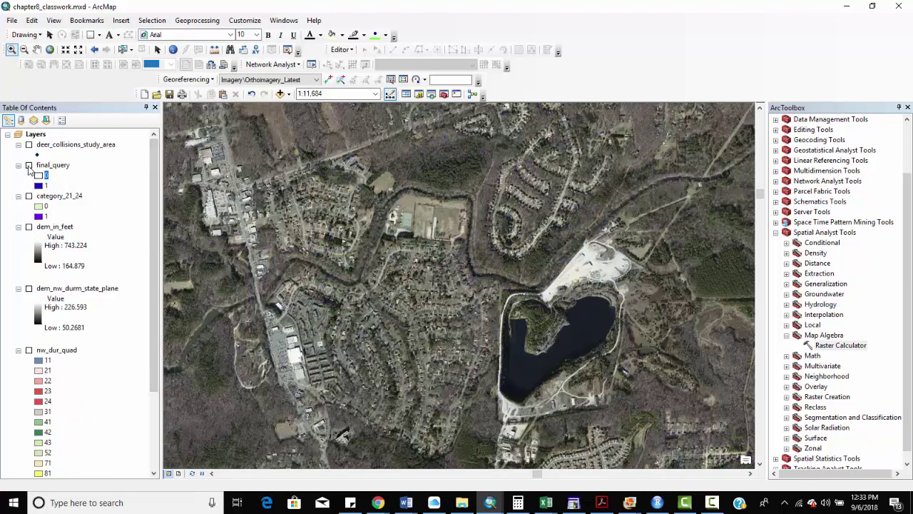
click(28, 166)
click(28, 165)
click(29, 165)
click(29, 165)
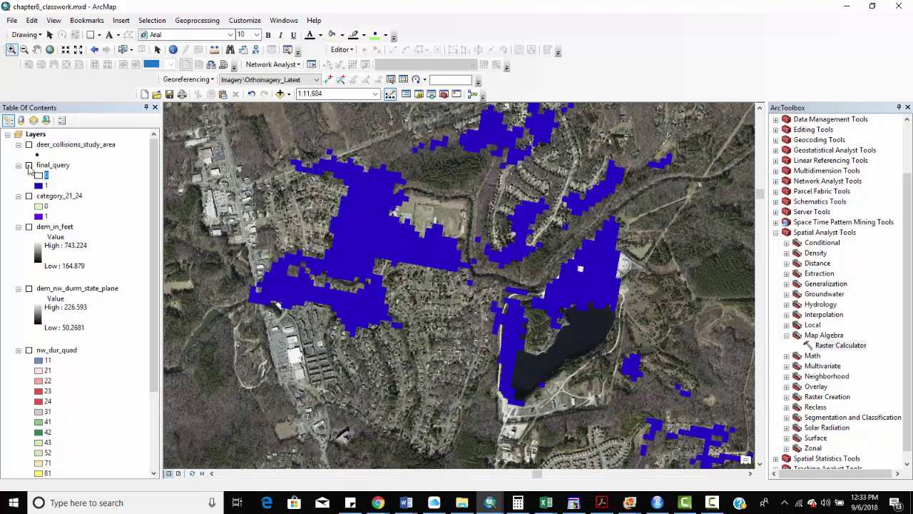
click(29, 165)
Set the display transparency of final_query to 50%.
double_click(53, 165)
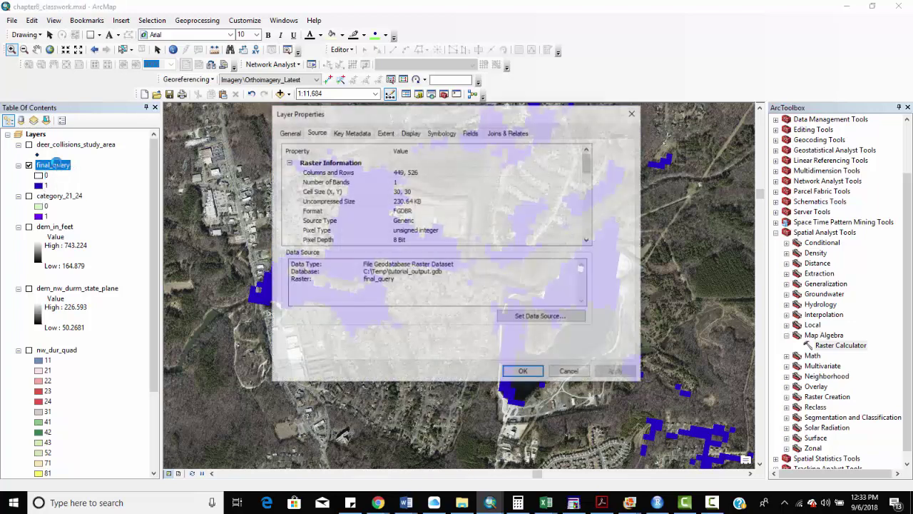
click(412, 133)
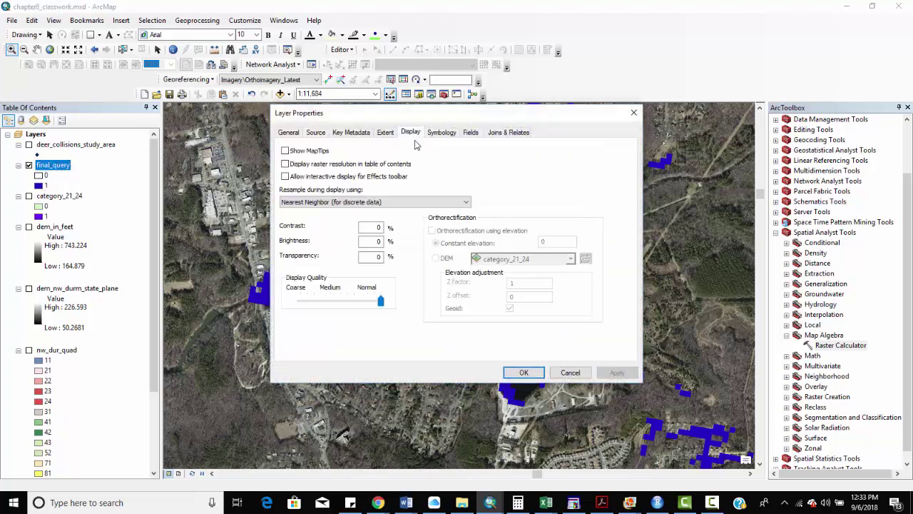
double_click(371, 256)
text(50)
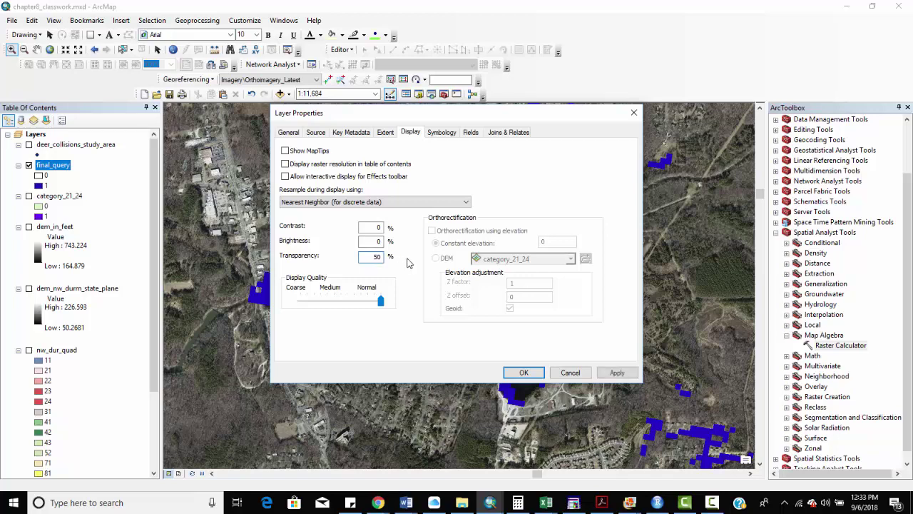
key(Return)
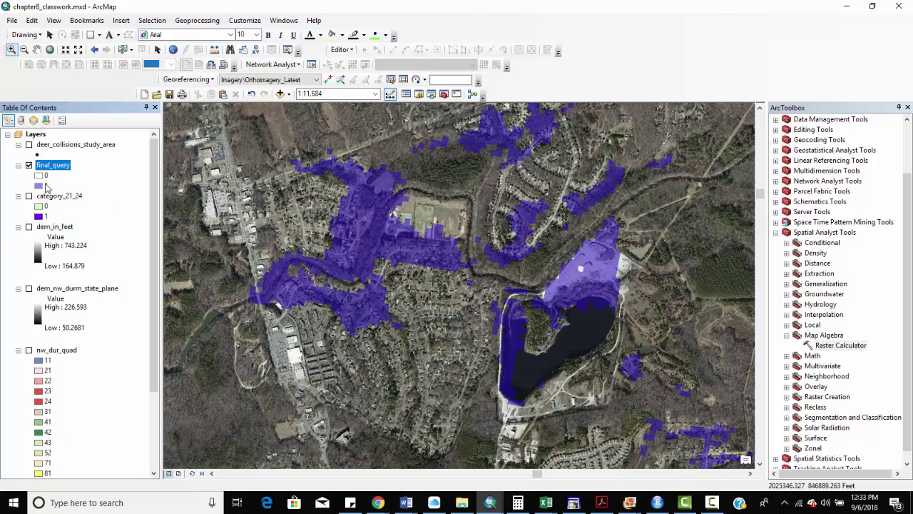
Review the values and cell counts in the category_21_24 attribute table, and close it.
right_click(70, 196)
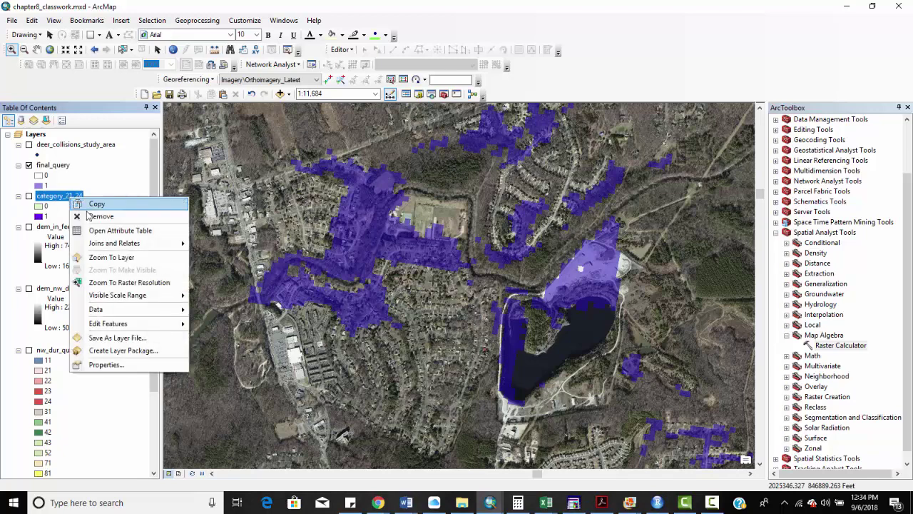
click(100, 232)
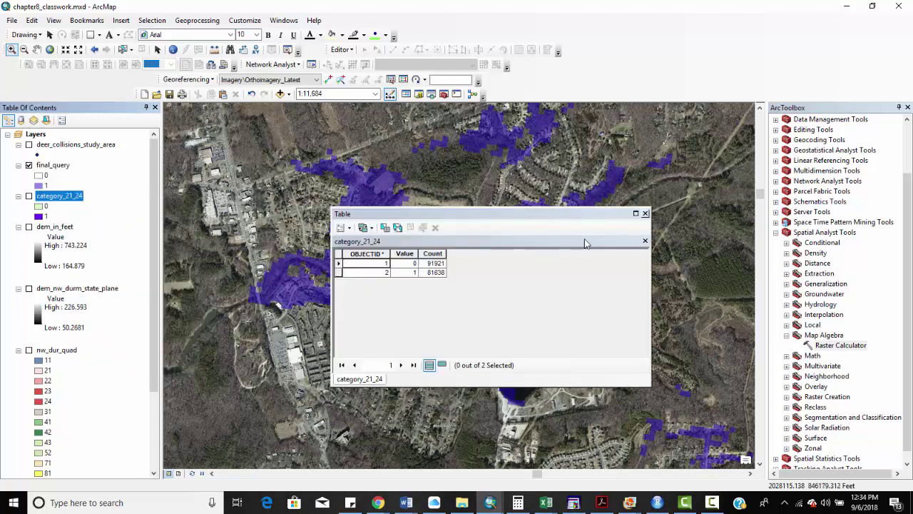
click(645, 214)
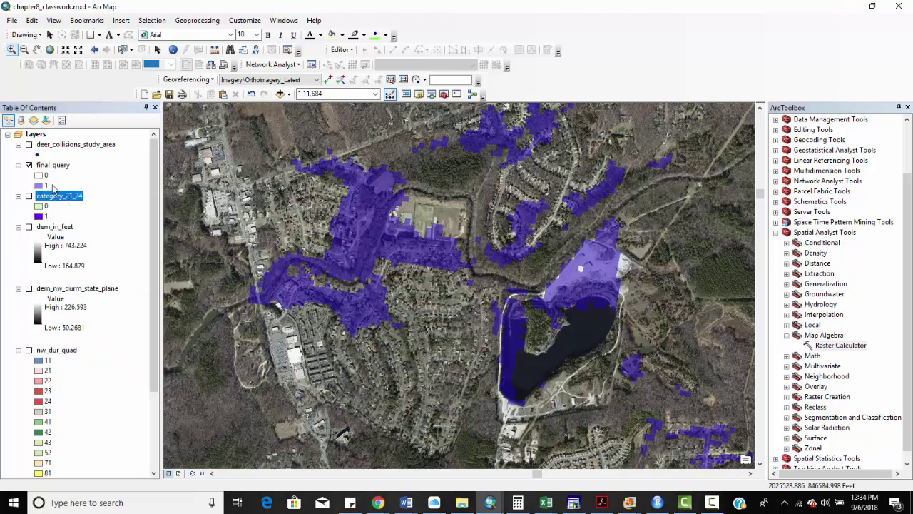
right_click(63, 166)
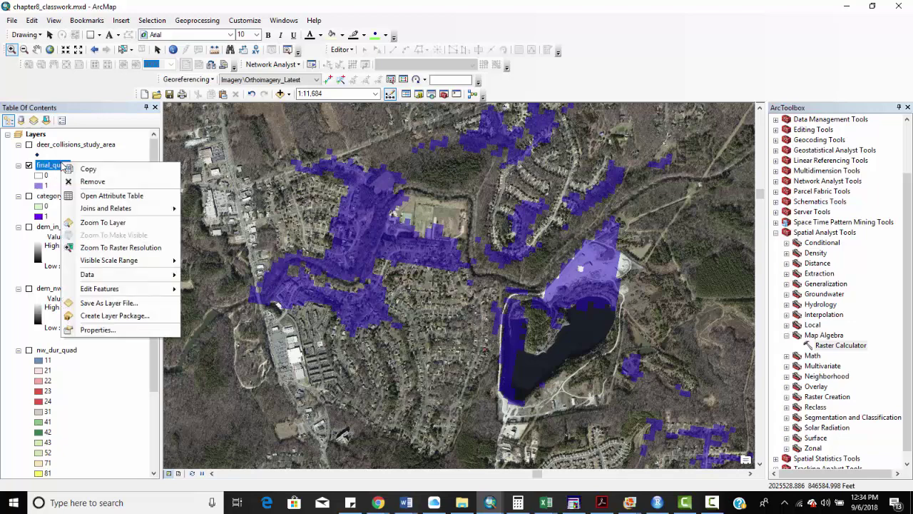
Examine the conditional, math and trigonometric functions offered by the Raster Calculator, and leave it without running a calculation.
double_click(841, 346)
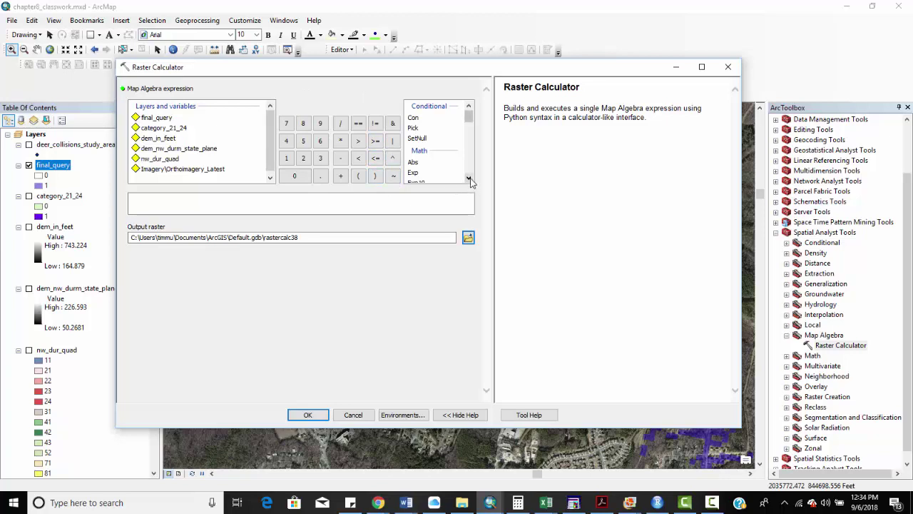
click(418, 118)
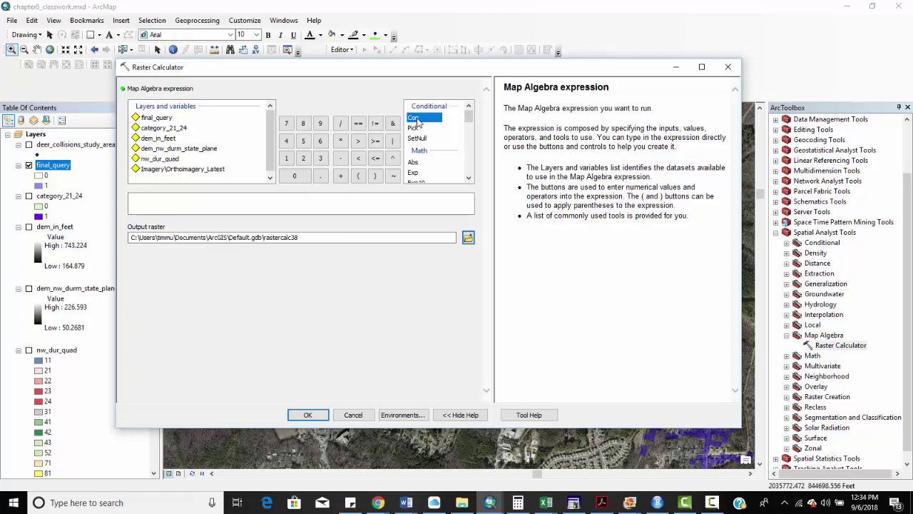
click(417, 127)
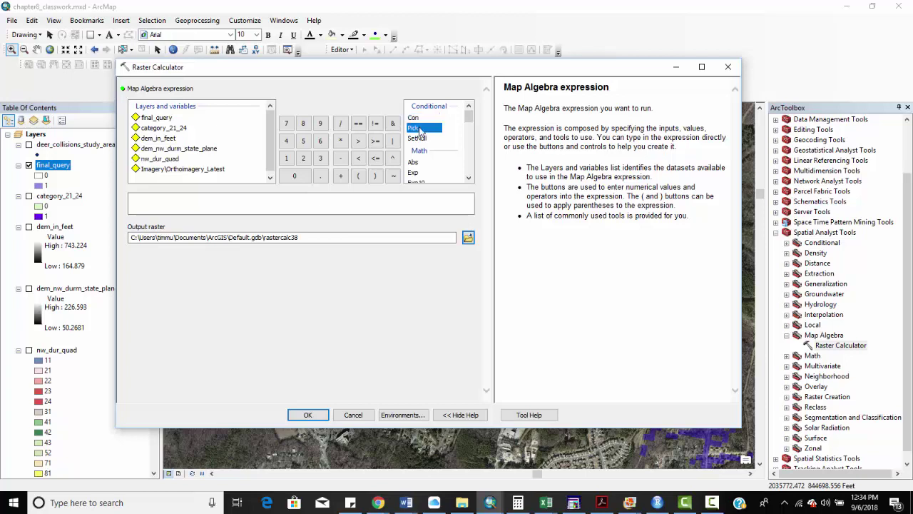
click(468, 177)
click(469, 178)
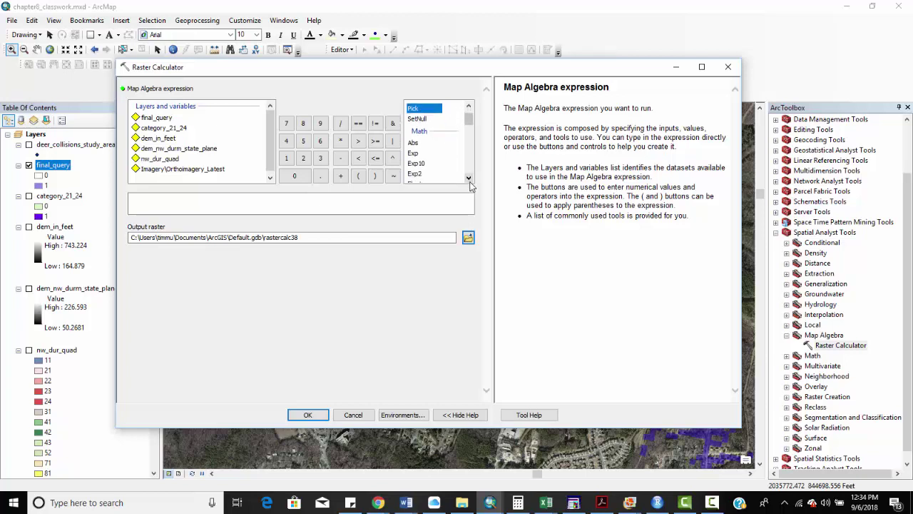
click(468, 177)
click(469, 178)
click(469, 177)
click(469, 178)
click(468, 178)
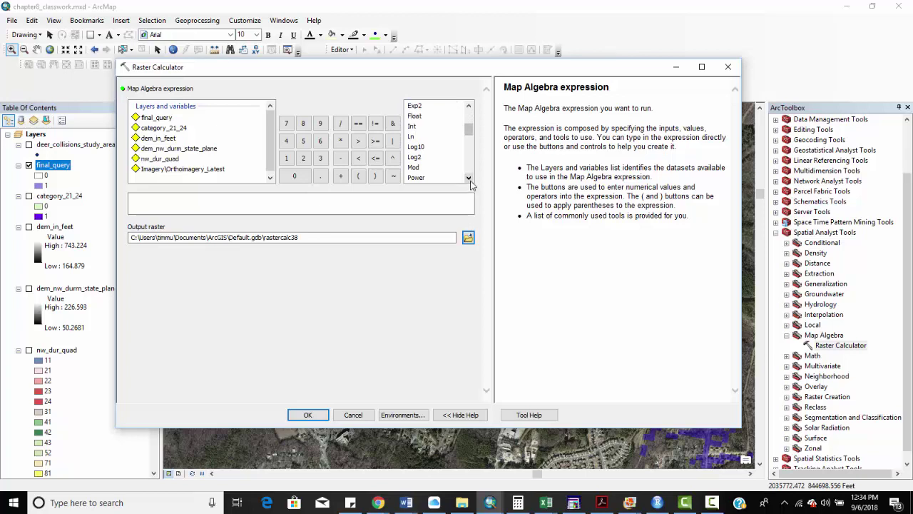
click(468, 177)
click(468, 177)
click(468, 178)
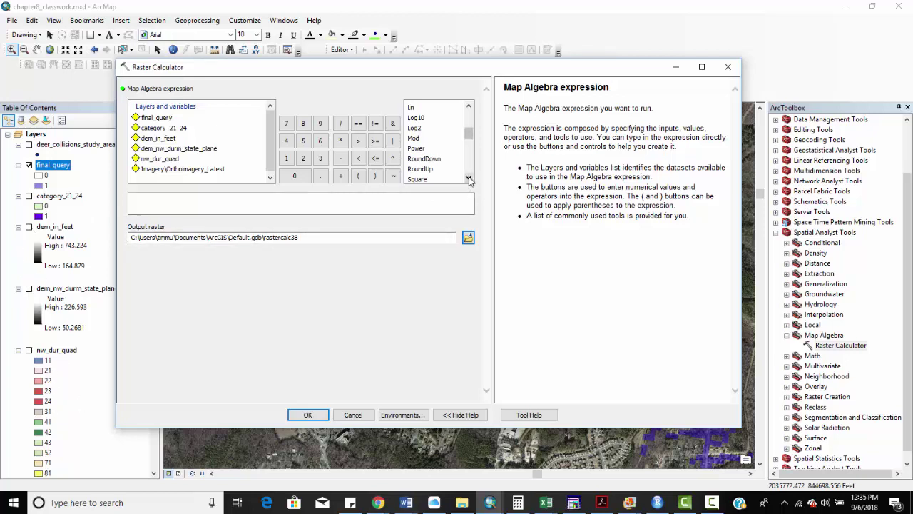
scroll(469, 179, down, 4)
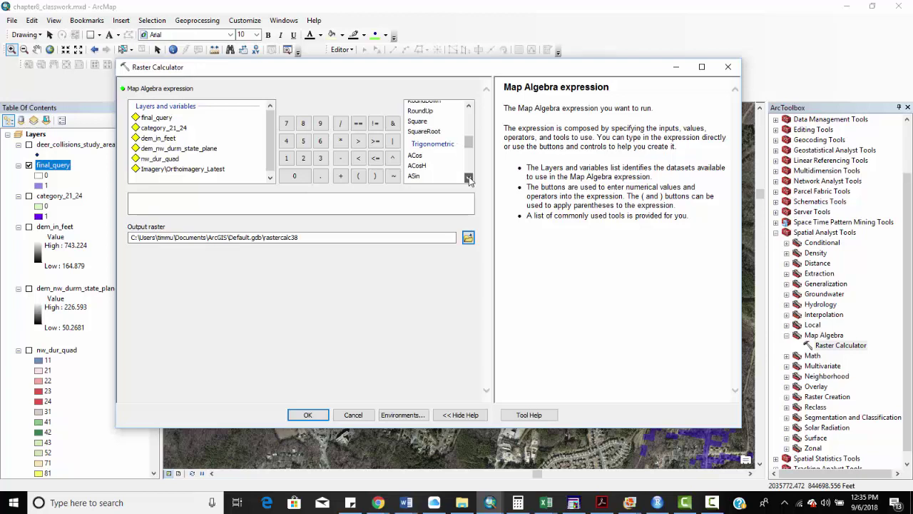
scroll(469, 179, down, 2)
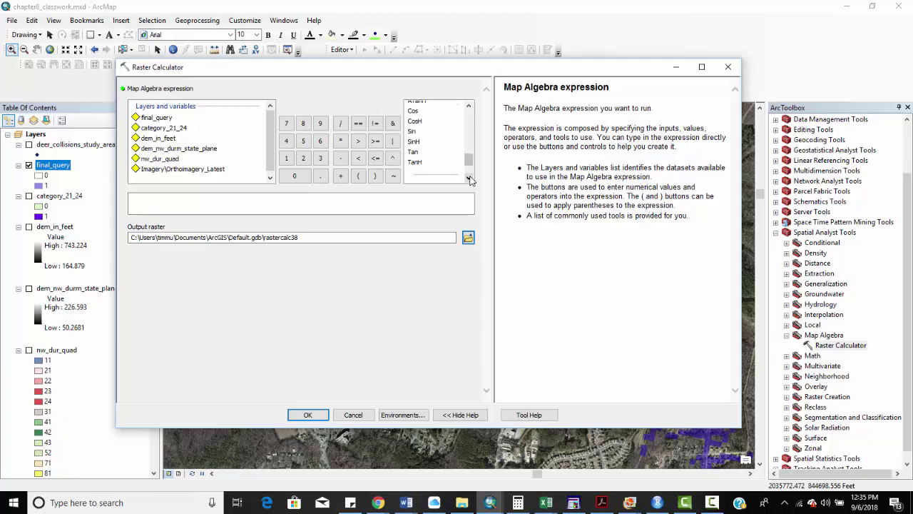
drag(471, 164, 471, 145)
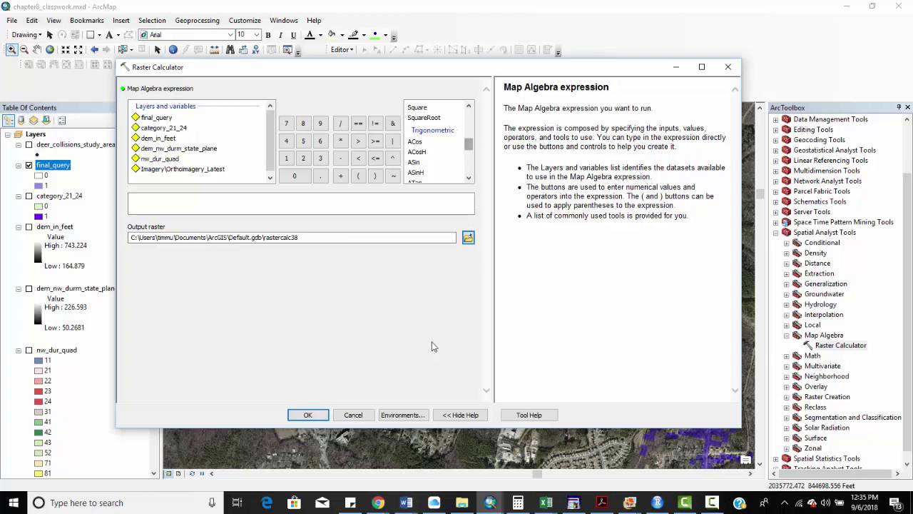
click(353, 415)
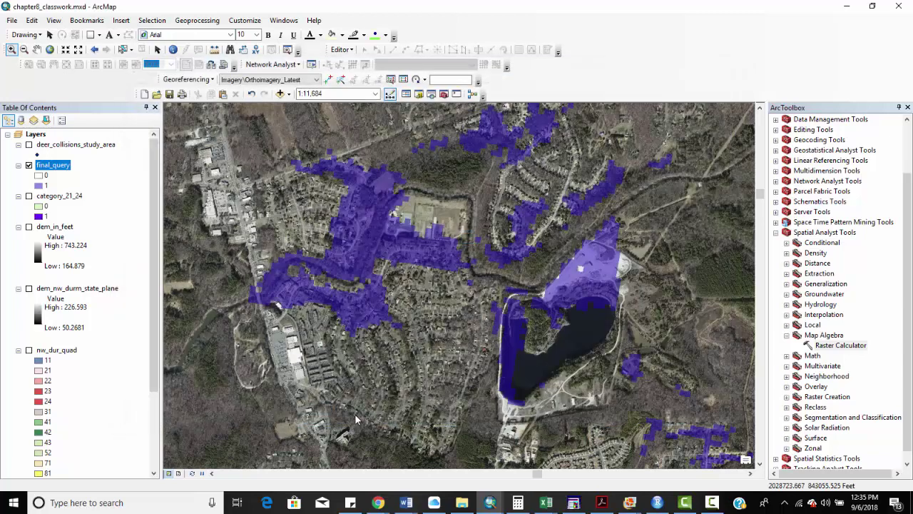